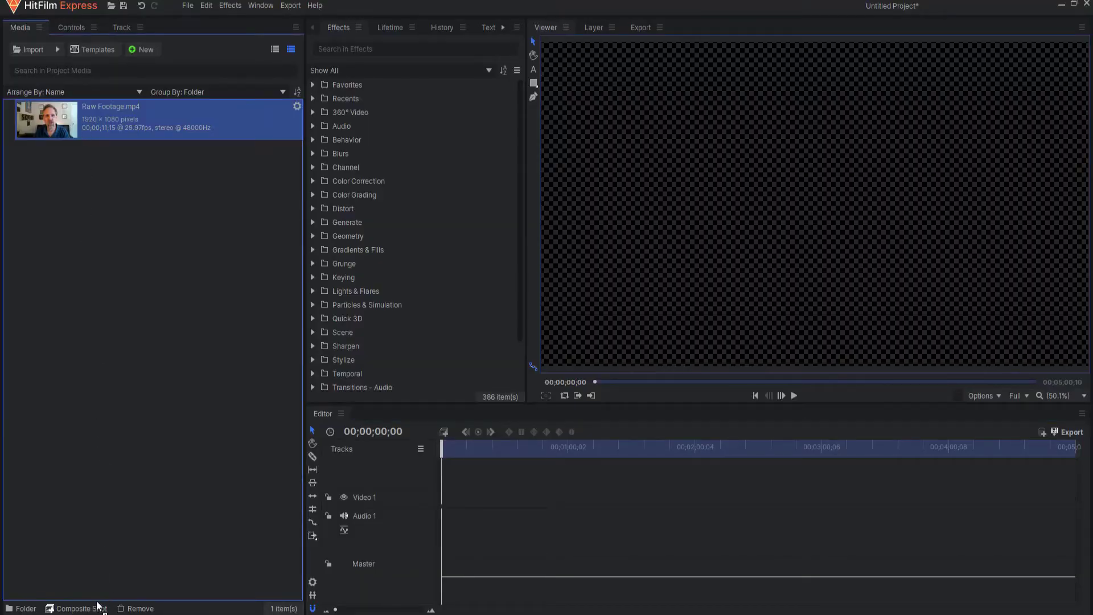
- Build a composite shot from Raw Footage.mp4, duplicate its layer, and name the top copy Eyes
click(95, 611)
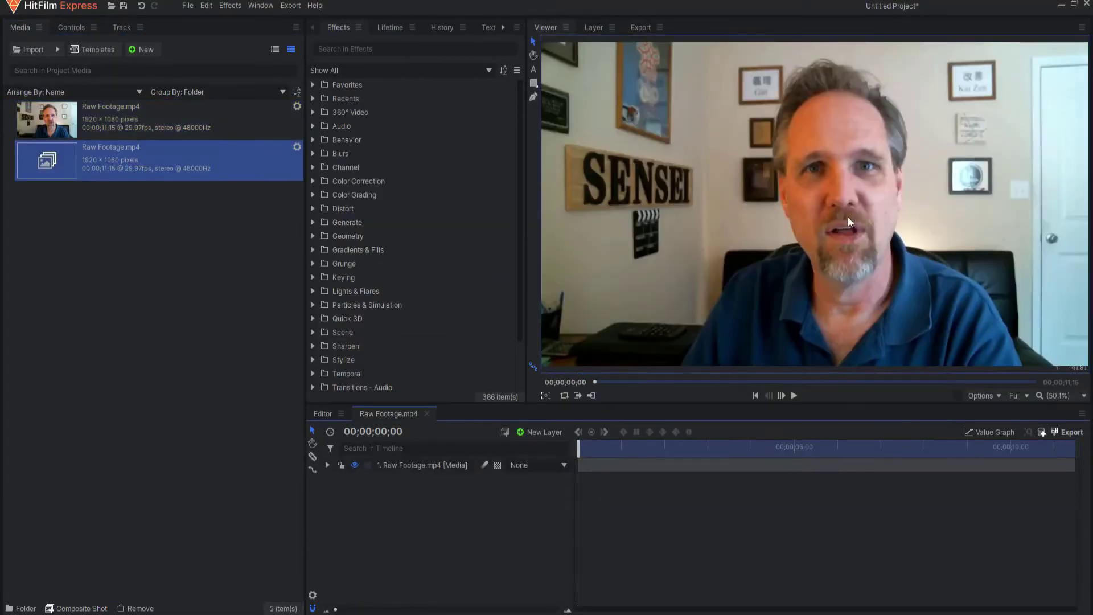
right_click(414, 466)
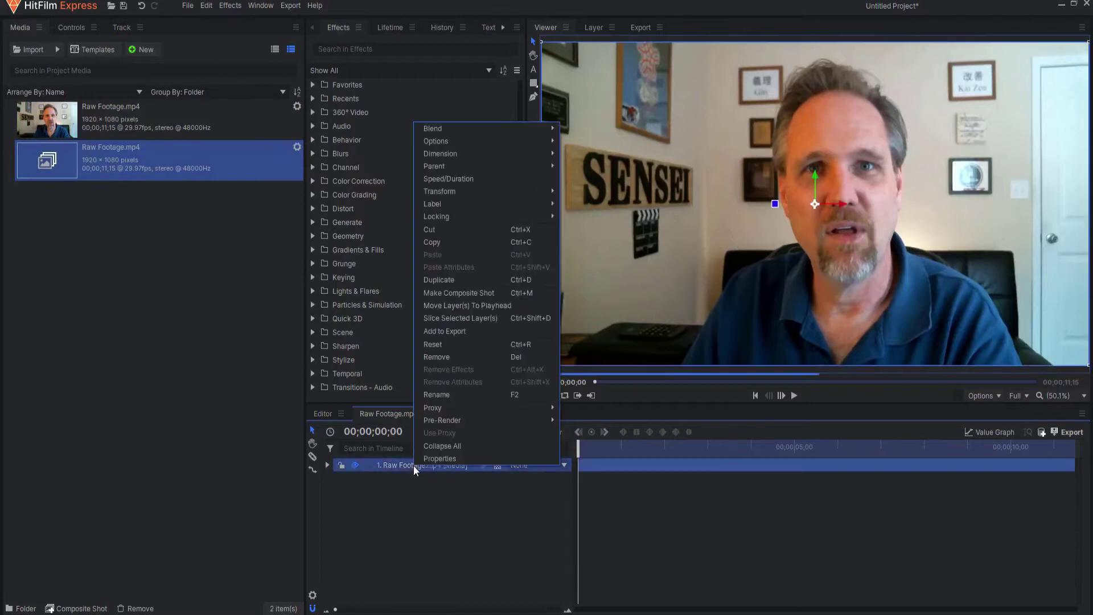
click(447, 280)
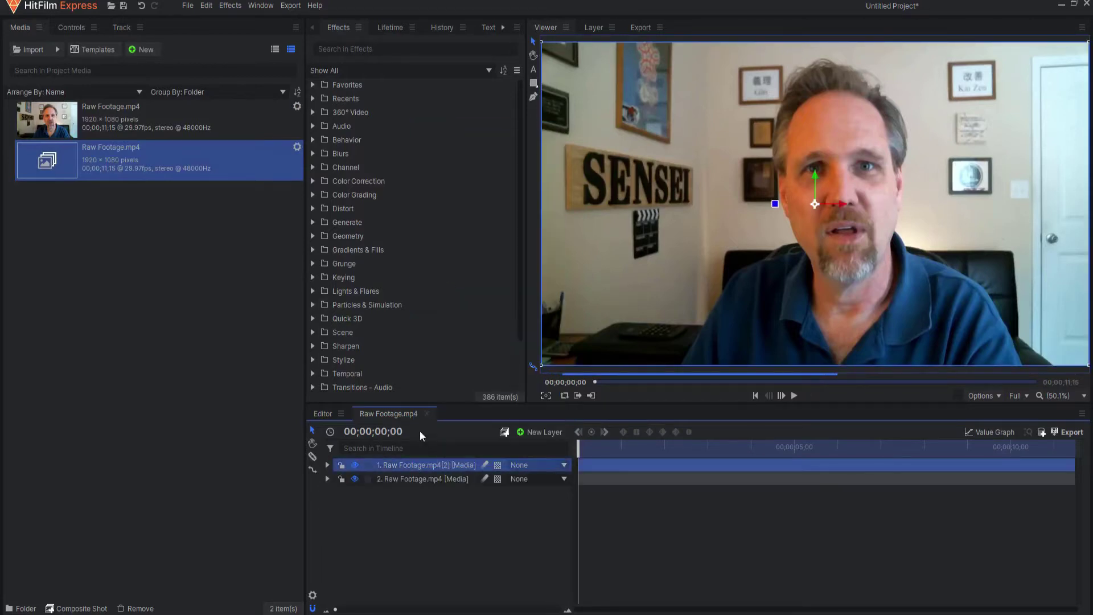
double_click(402, 466)
text(Ey)
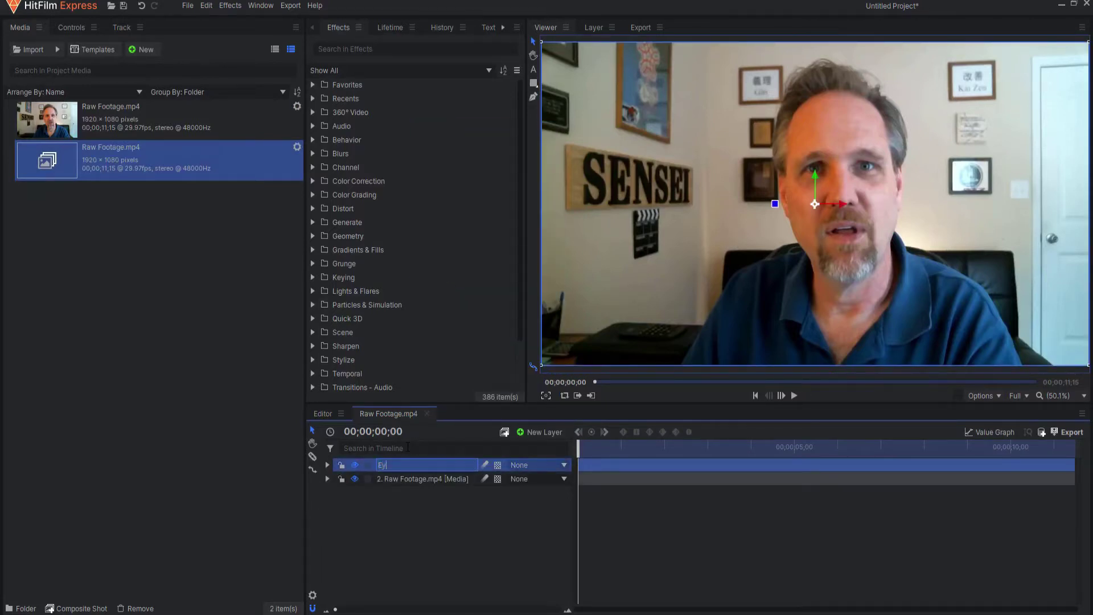
text(es)
key(Return)
scroll(820, 178, up, 2)
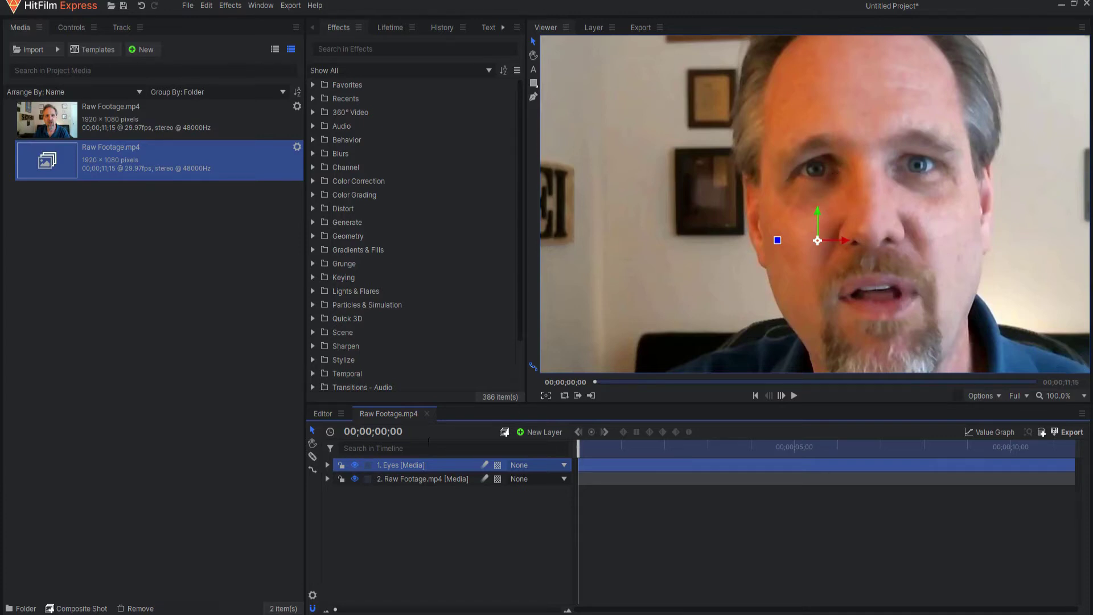
- Add a tracker to the Eyes layer and center its box on one iris
click(328, 465)
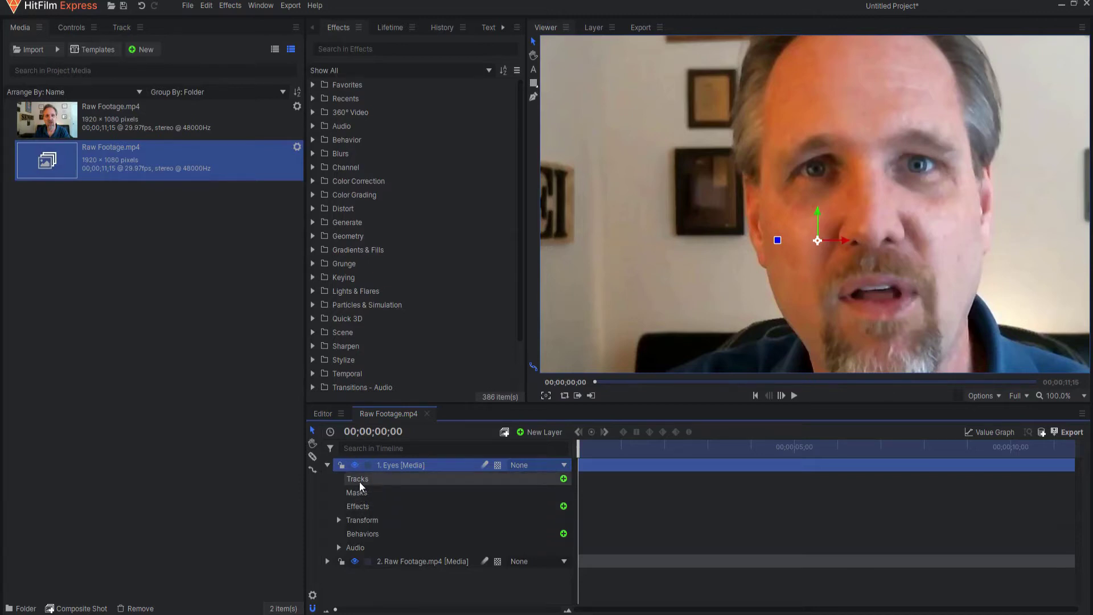
click(564, 479)
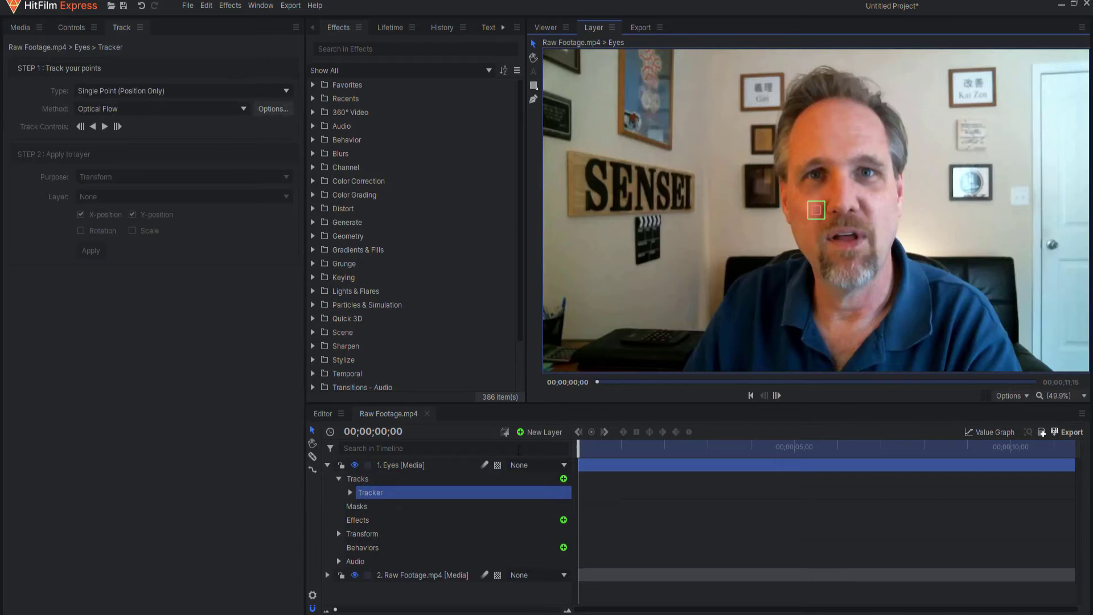
scroll(833, 203, up, 3)
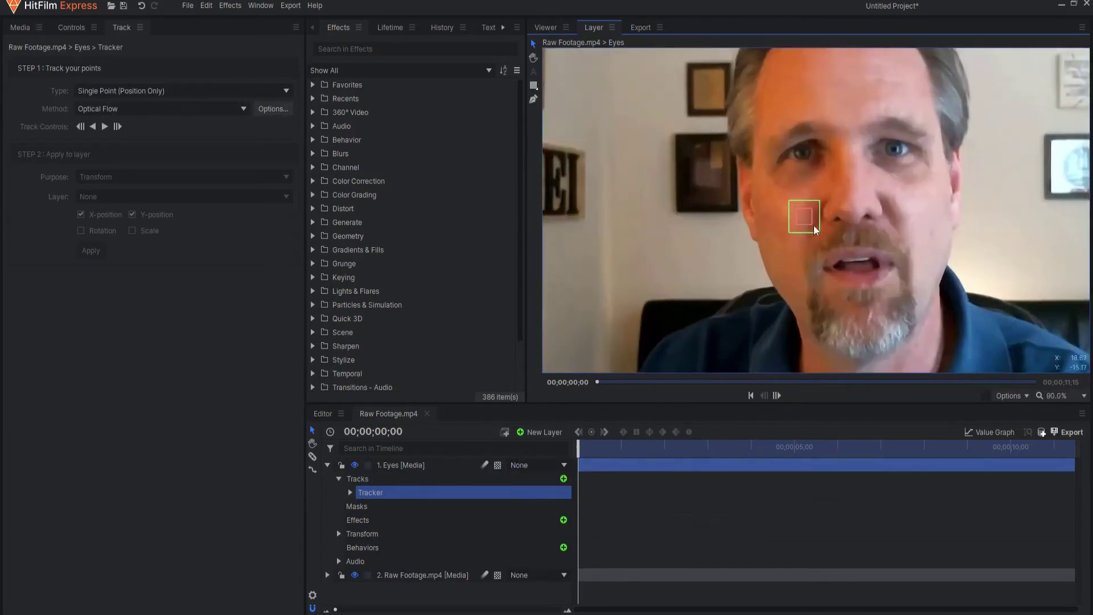
drag(807, 226, 803, 161)
scroll(803, 160, up, 10)
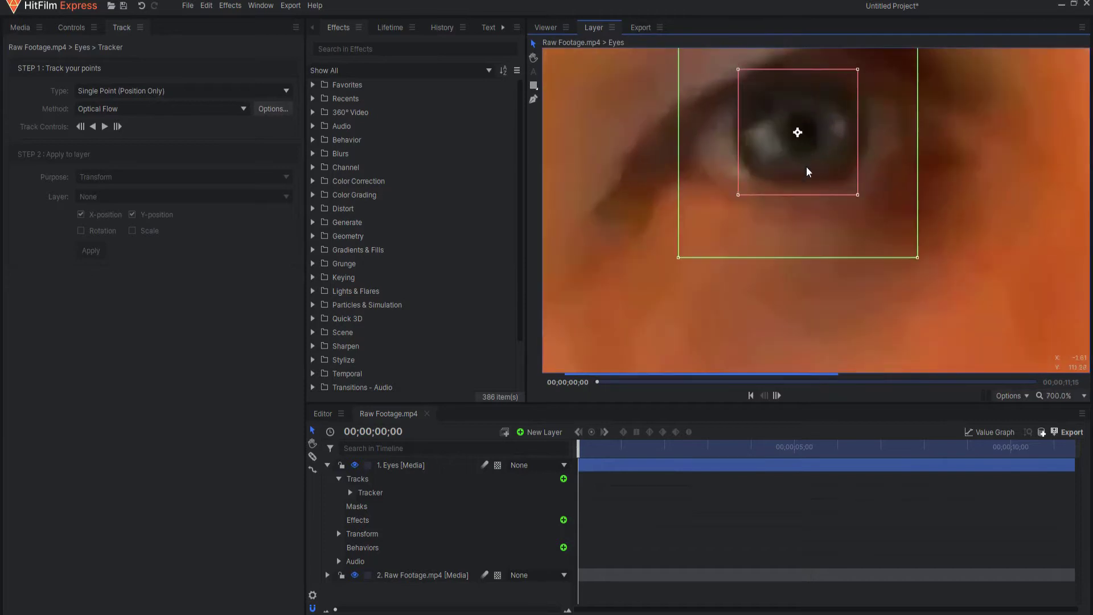
drag(809, 171, 814, 175)
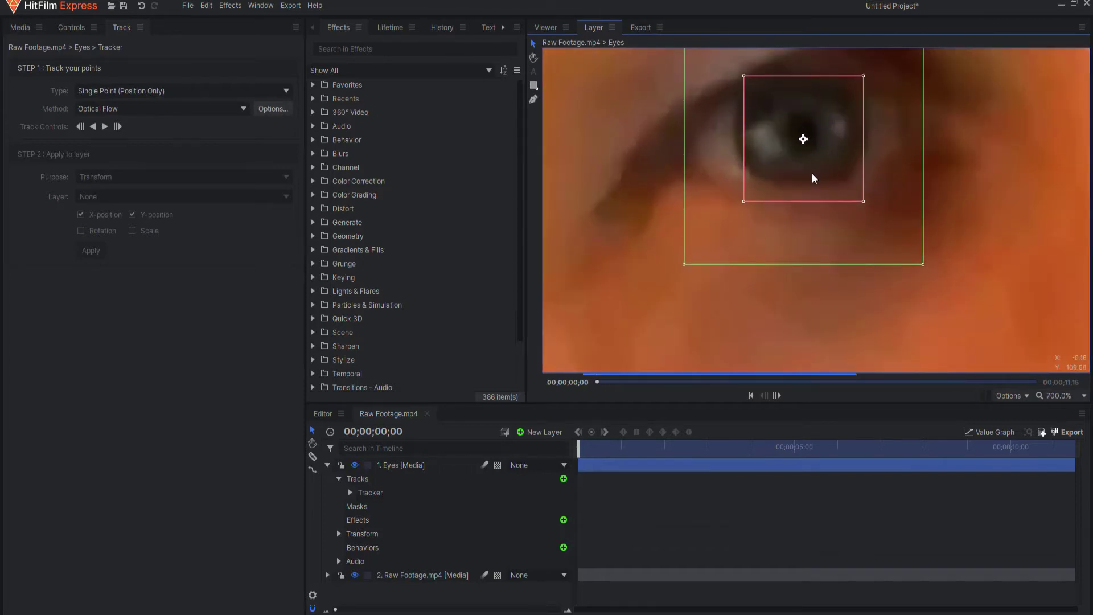
scroll(814, 179, down, 10)
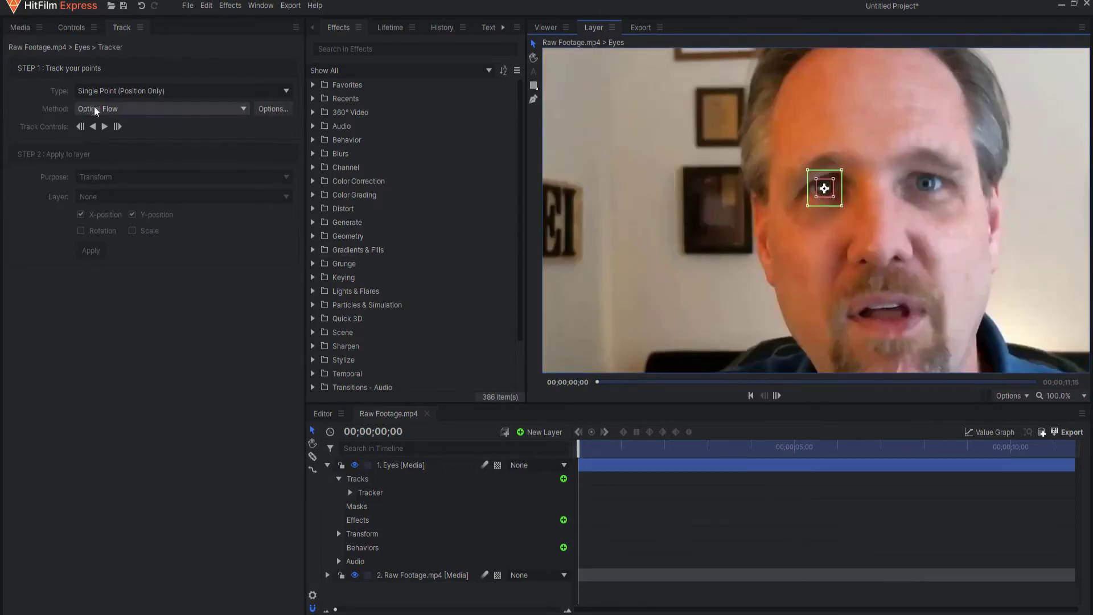
- Switch to a Double Points tracker covering both eyes, track forward, and include rotation
click(98, 91)
click(100, 123)
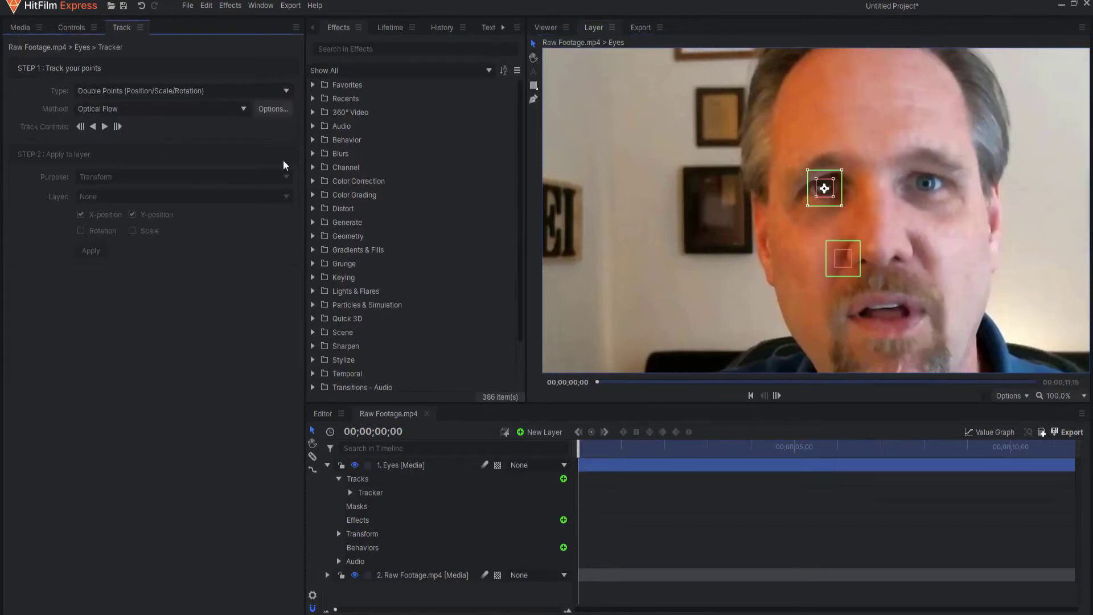
drag(843, 265, 947, 210)
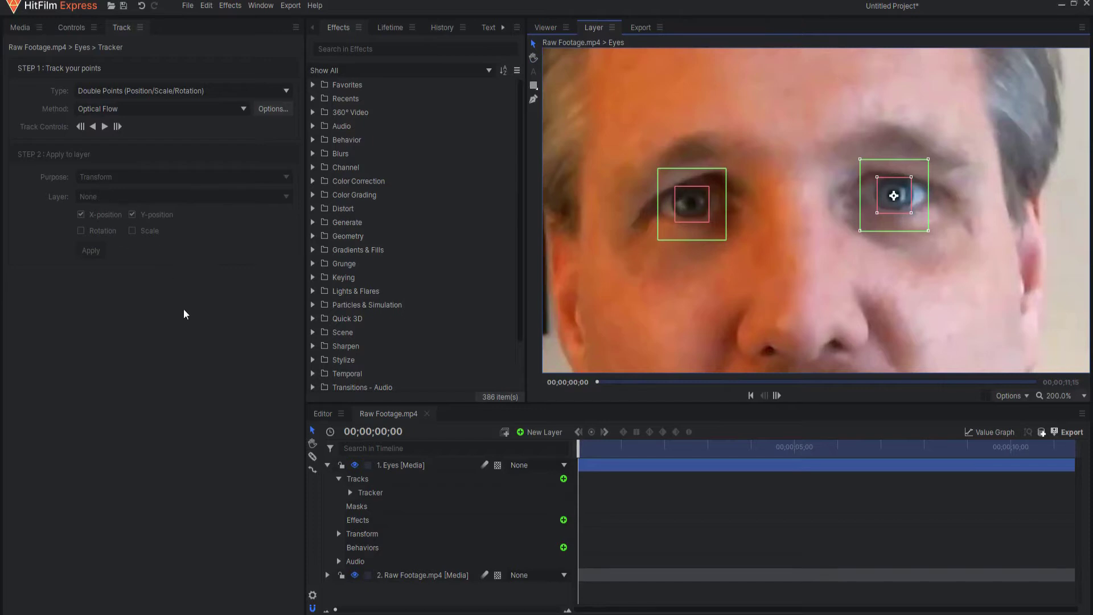
click(105, 127)
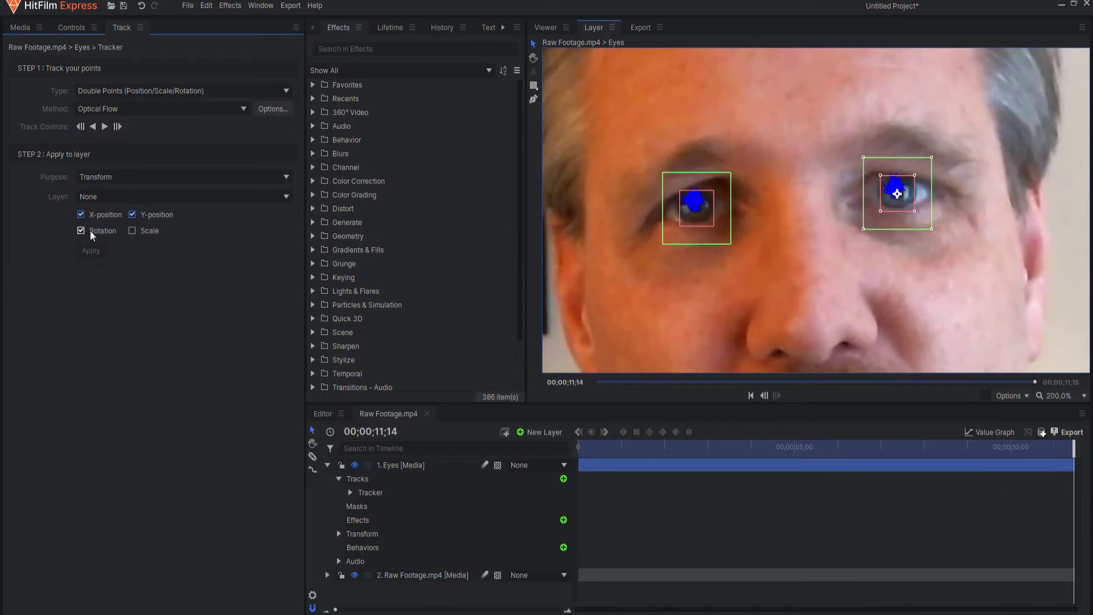
click(91, 233)
- Add a point layer and apply the tracking data to 1. New Point
click(544, 434)
click(533, 508)
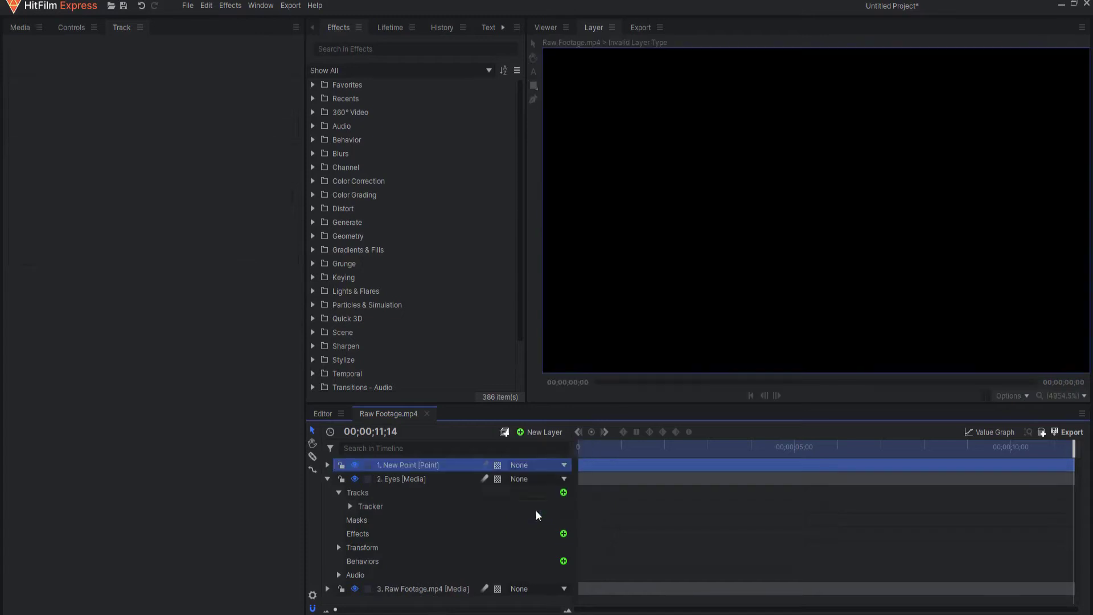
click(380, 507)
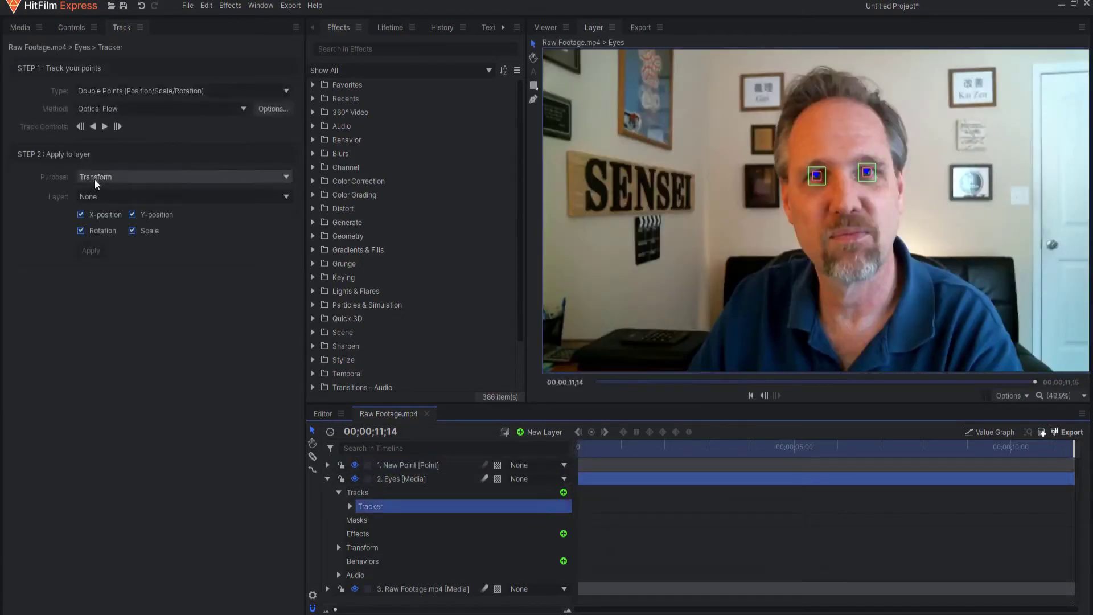
click(95, 199)
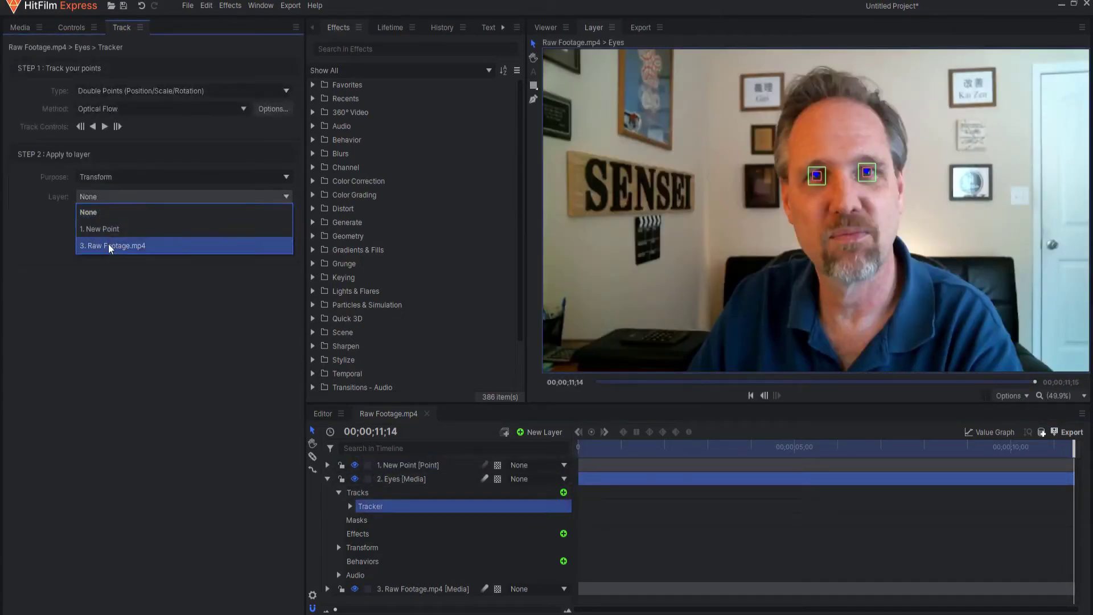
click(98, 229)
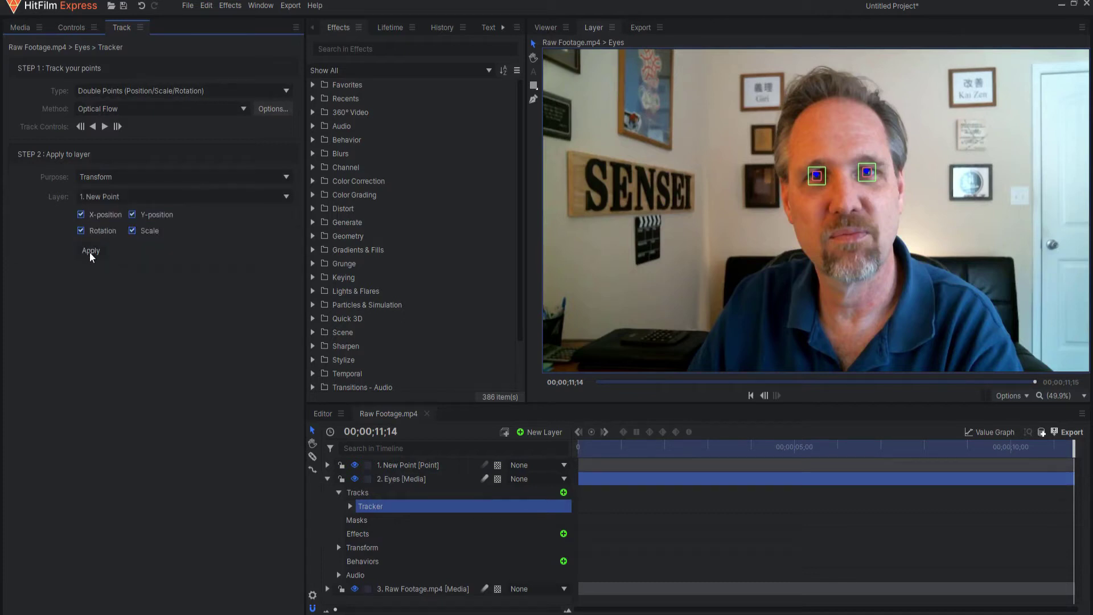
- Scrub the composite to confirm New Point follows the eye
click(542, 29)
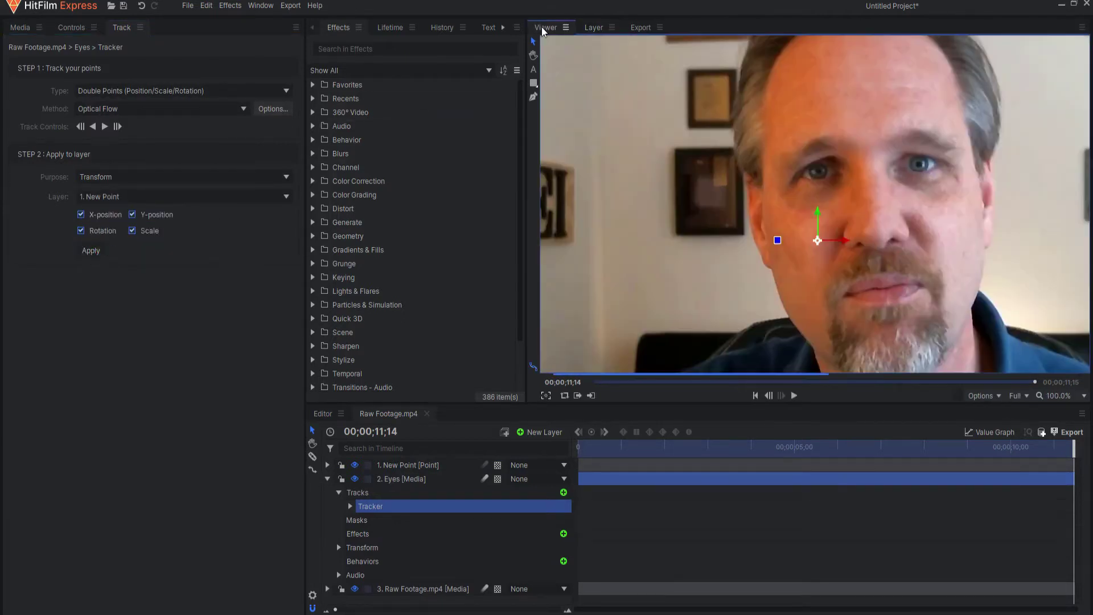
click(424, 466)
drag(1074, 450, 593, 450)
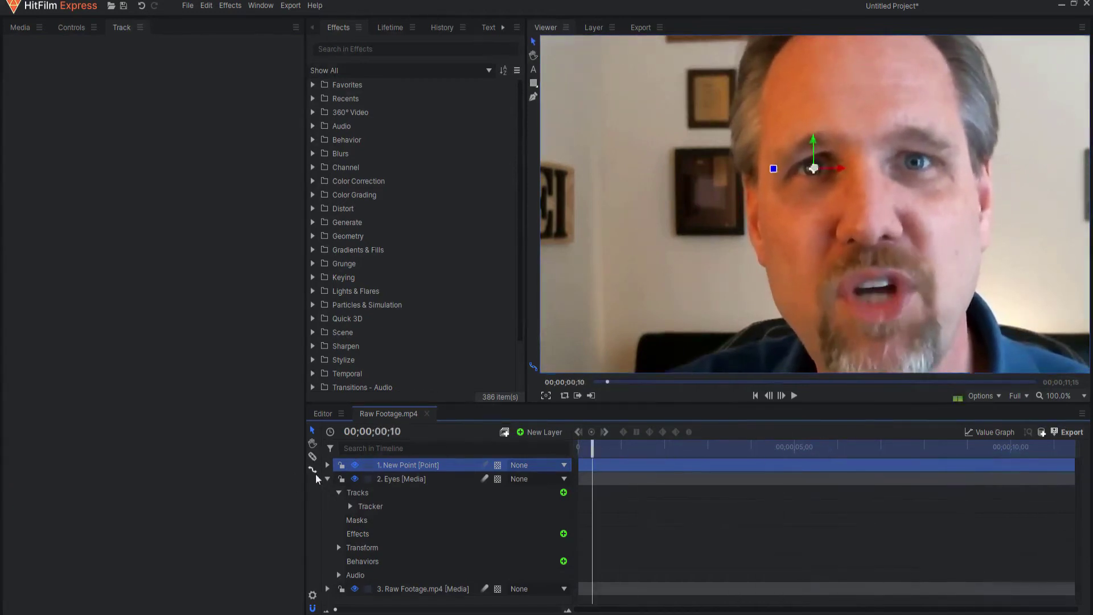
click(328, 480)
- Add a plane layer and move it to the bottom of the layer stack
click(363, 541)
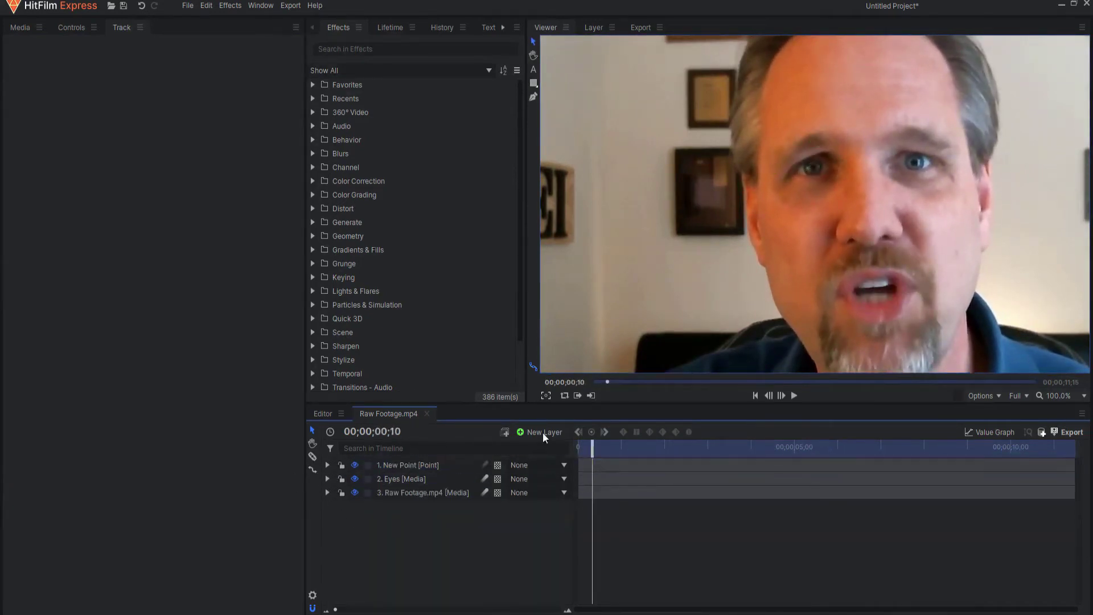
click(542, 432)
click(535, 446)
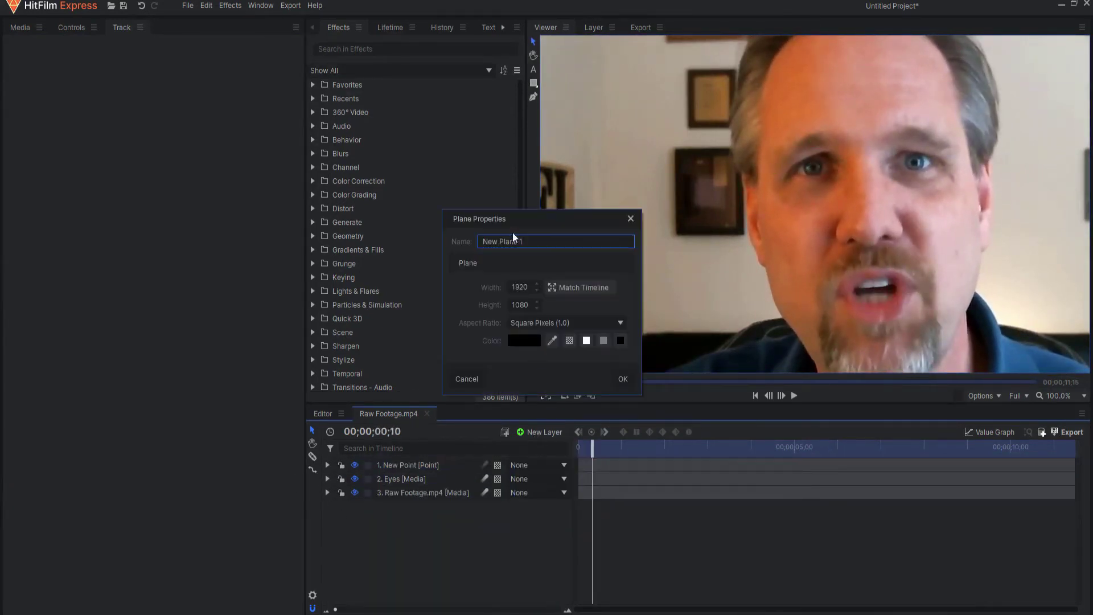
click(623, 379)
drag(414, 466, 408, 533)
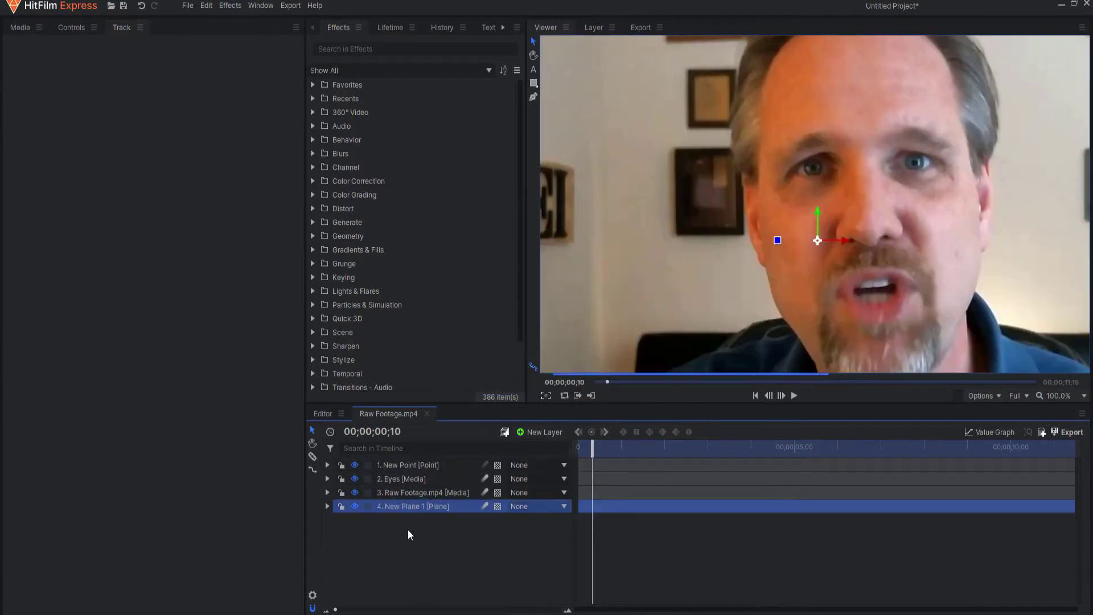
- Add a grade layer just above the plane and rename it Matte
click(533, 431)
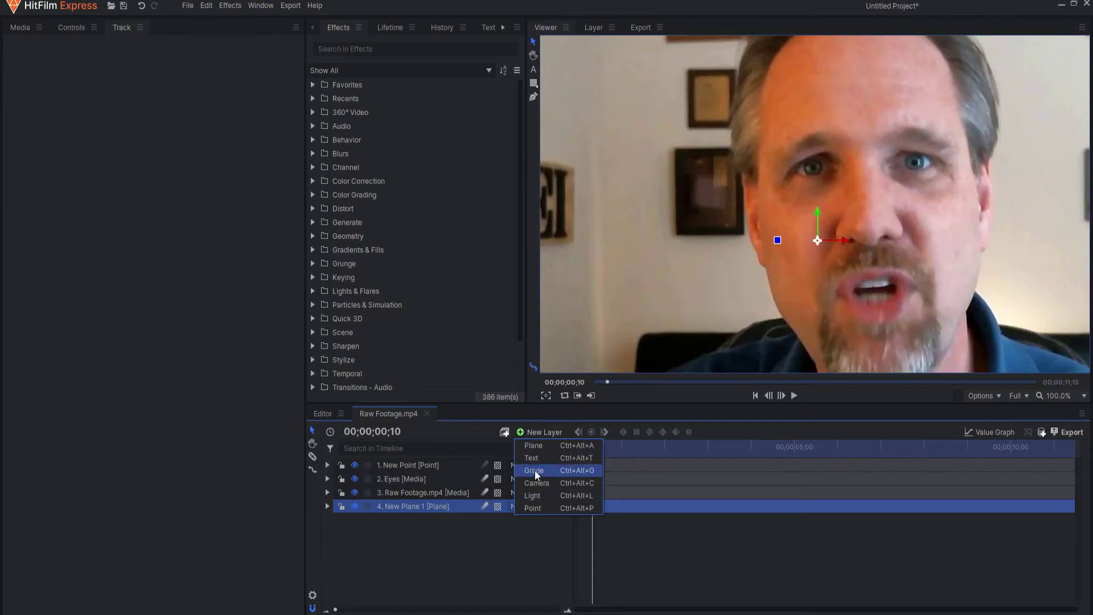
click(535, 470)
drag(430, 464, 425, 515)
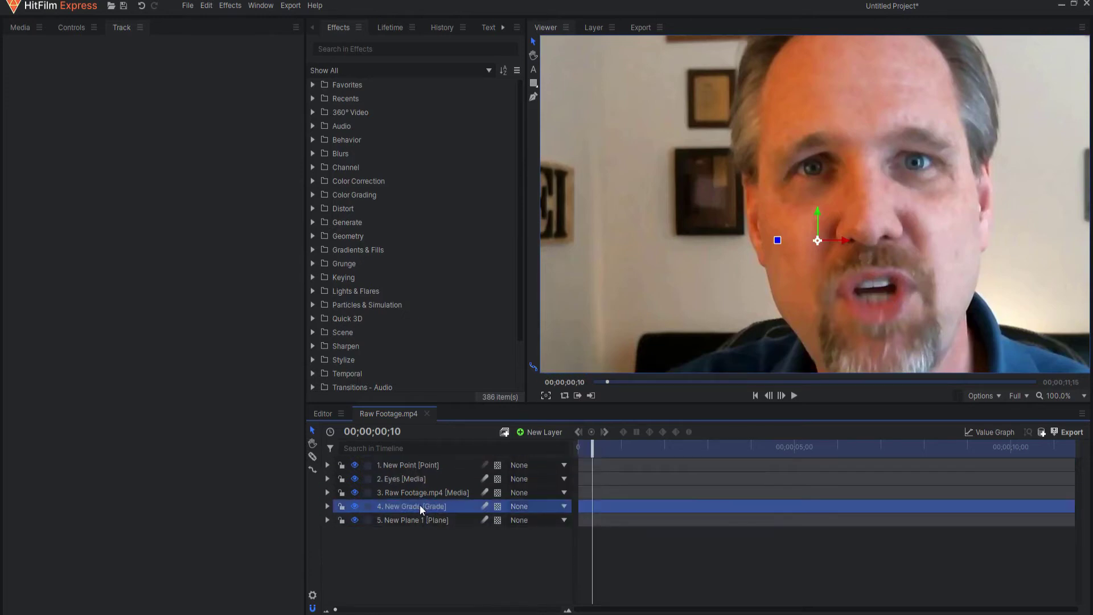
double_click(420, 505)
text(Matte)
key(Return)
click(397, 522)
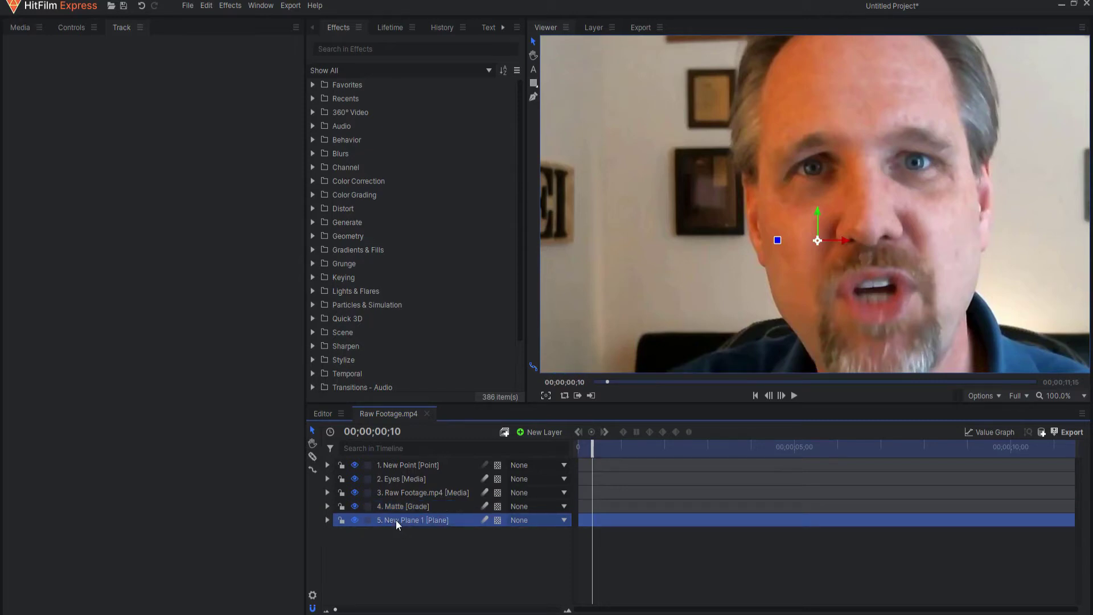
click(535, 97)
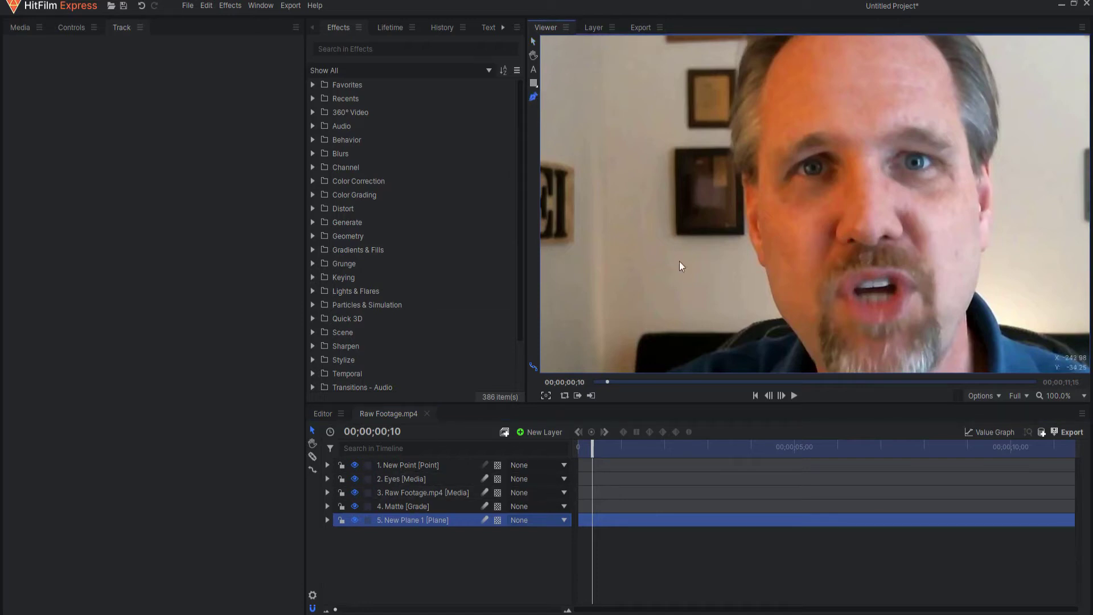
- On the first frame, trace a closed mask around the first eye
scroll(811, 170, up, 5)
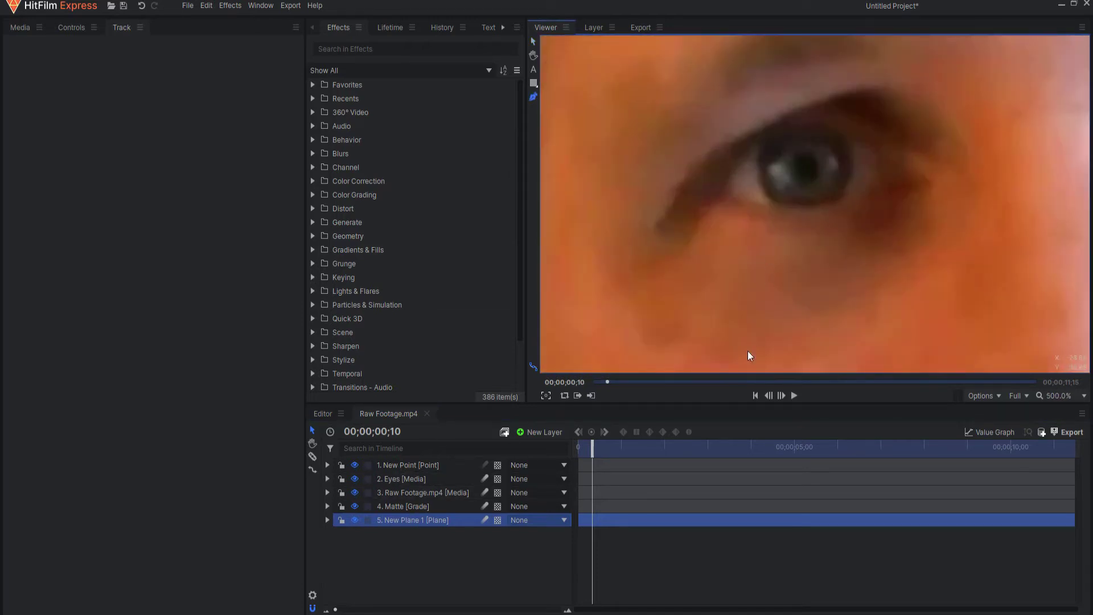
click(757, 393)
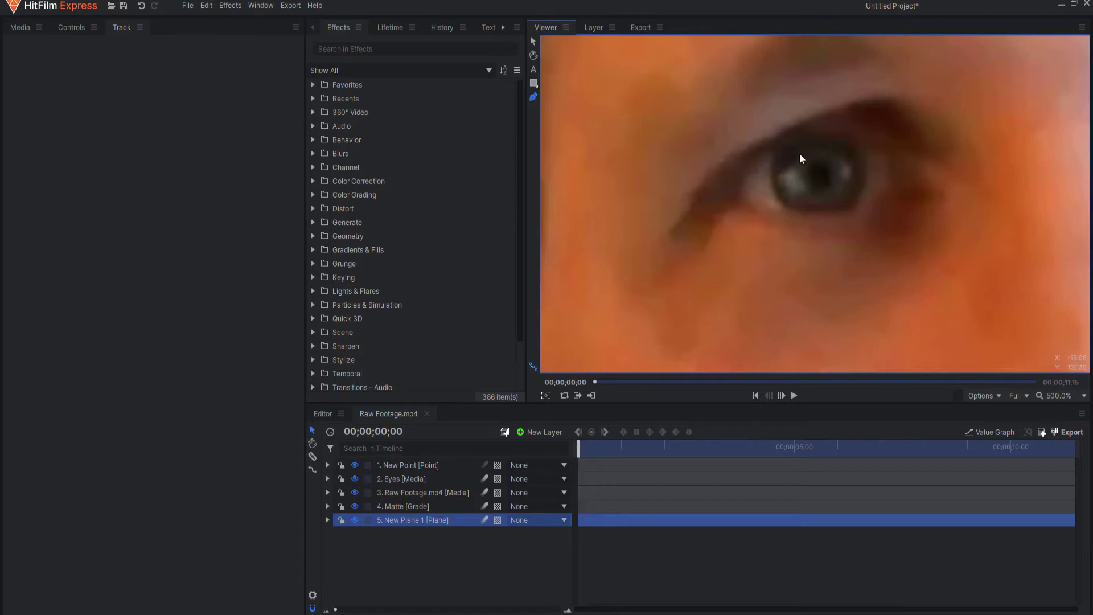
scroll(825, 160, up, 2)
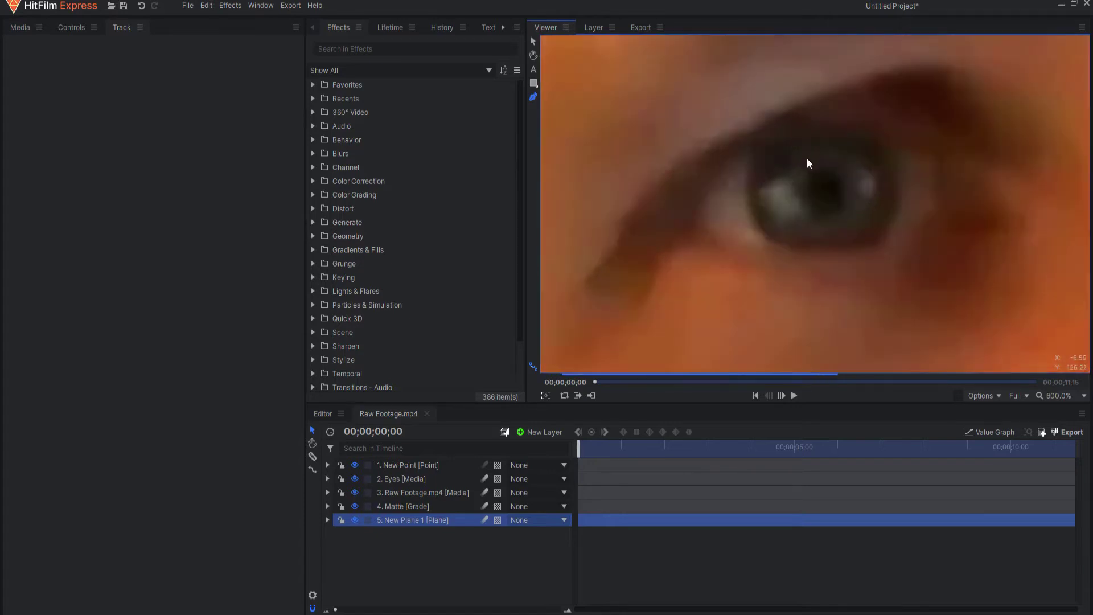
click(821, 127)
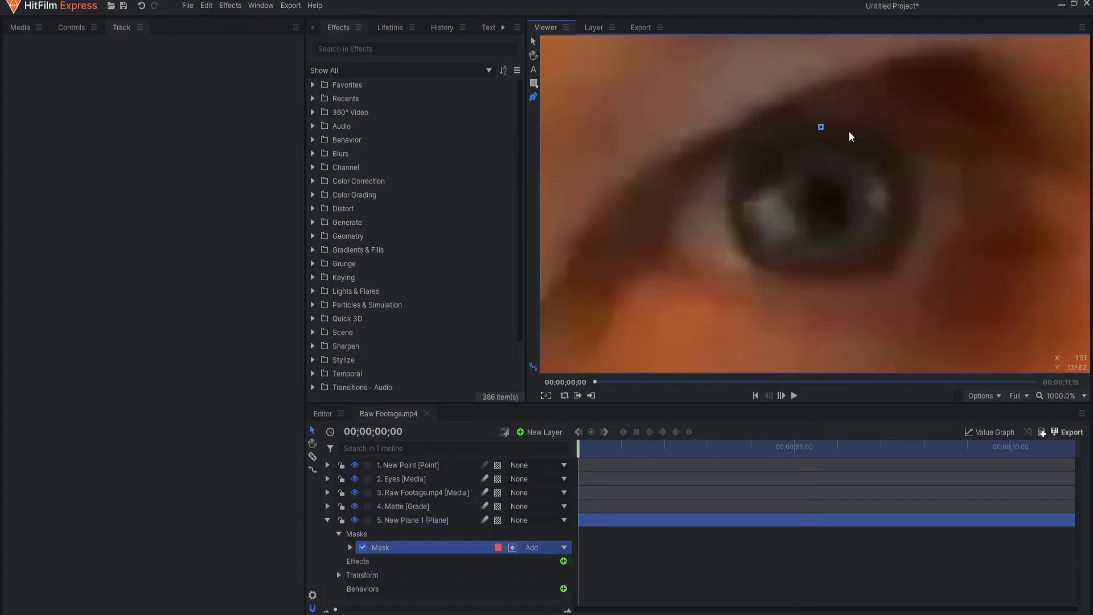
click(849, 129)
click(885, 138)
click(910, 153)
click(920, 173)
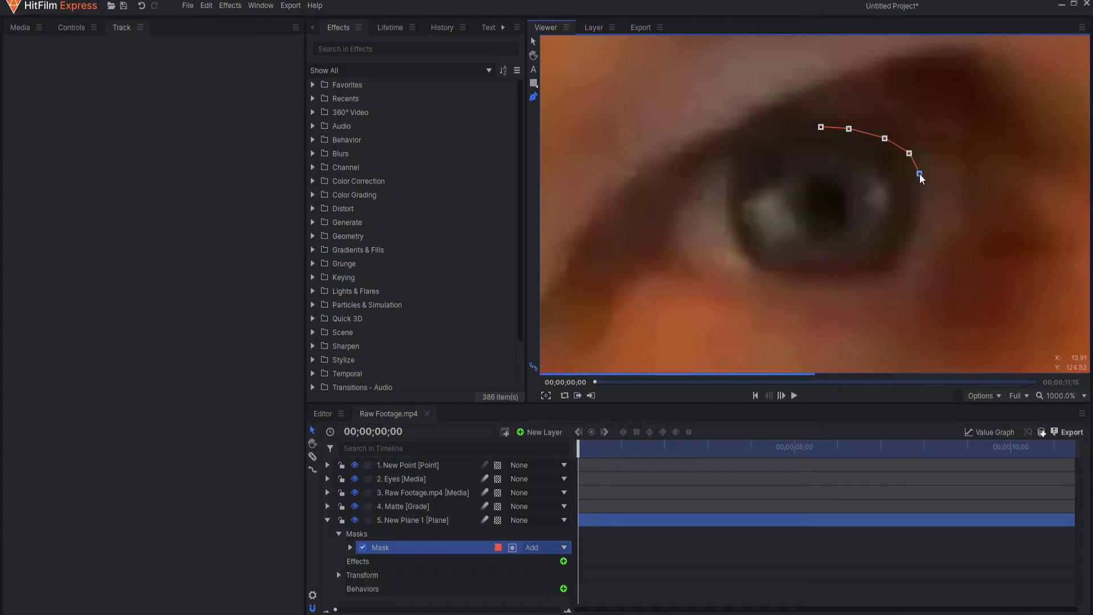
click(922, 214)
click(915, 234)
click(903, 259)
click(892, 270)
click(842, 273)
click(799, 274)
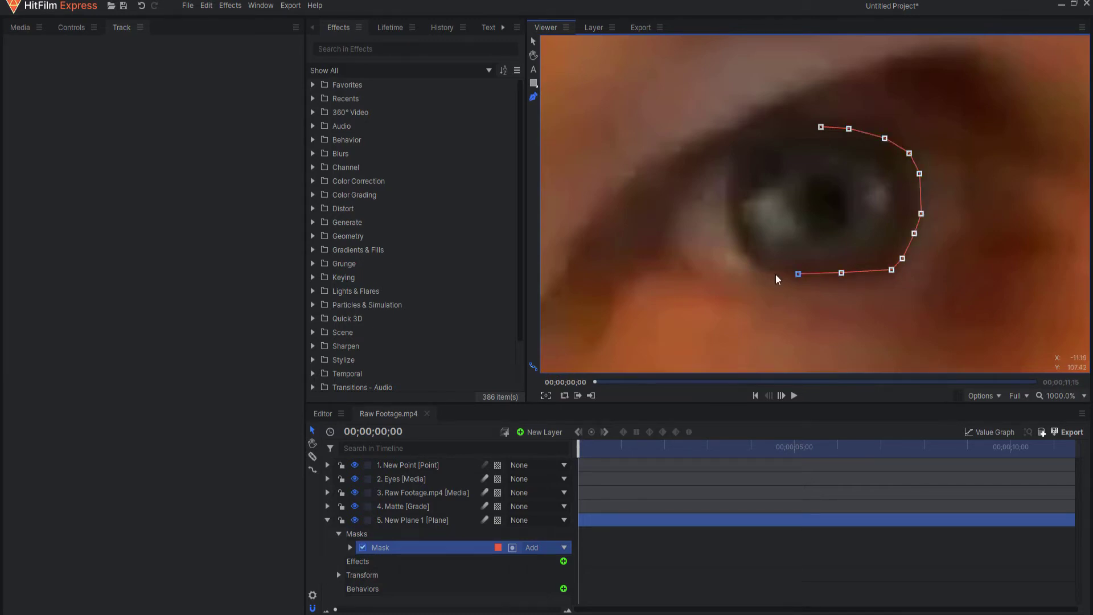
click(776, 275)
click(750, 266)
click(736, 248)
click(729, 221)
click(735, 163)
click(753, 148)
click(786, 135)
click(821, 127)
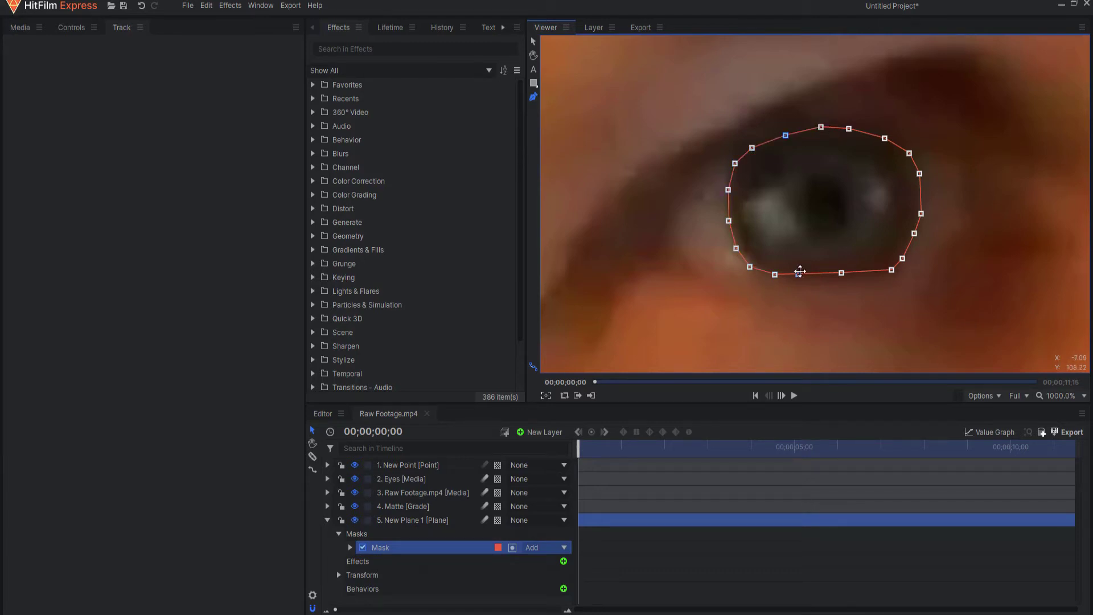
click(358, 533)
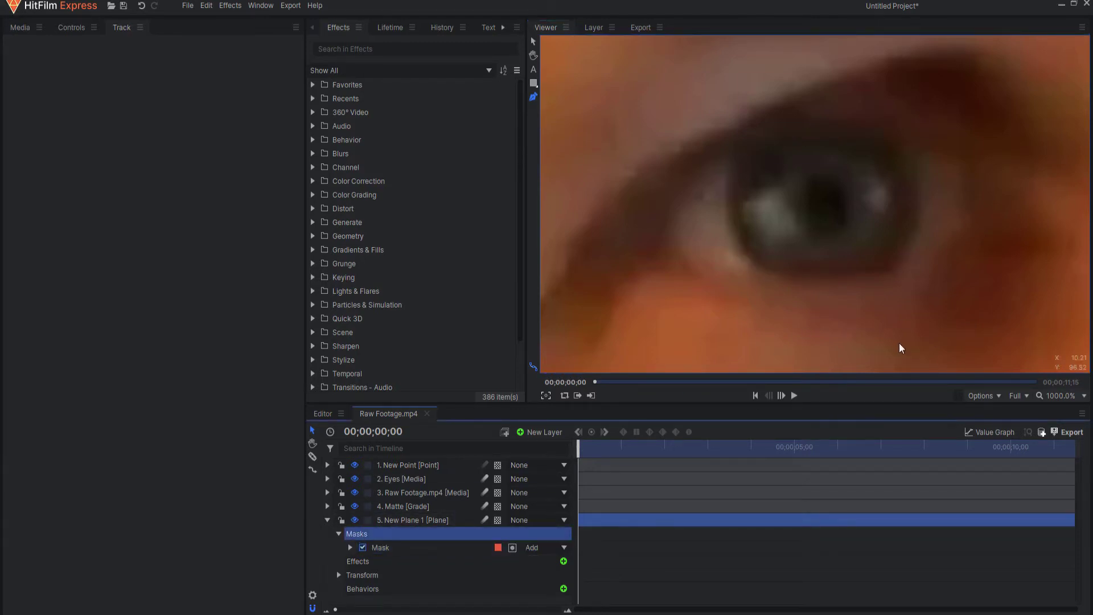
- Pan to the other eye and trace a second closed mask around it
key(h)
drag(902, 348, 1073, 353)
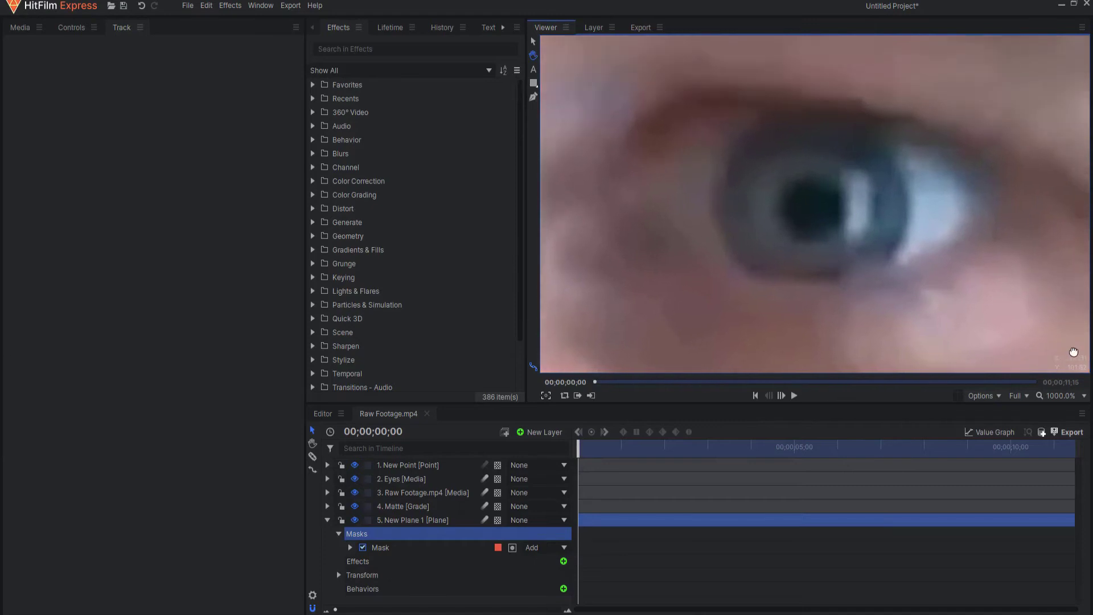
key(p)
click(756, 117)
click(847, 123)
click(893, 163)
click(899, 223)
click(879, 258)
click(831, 276)
click(738, 272)
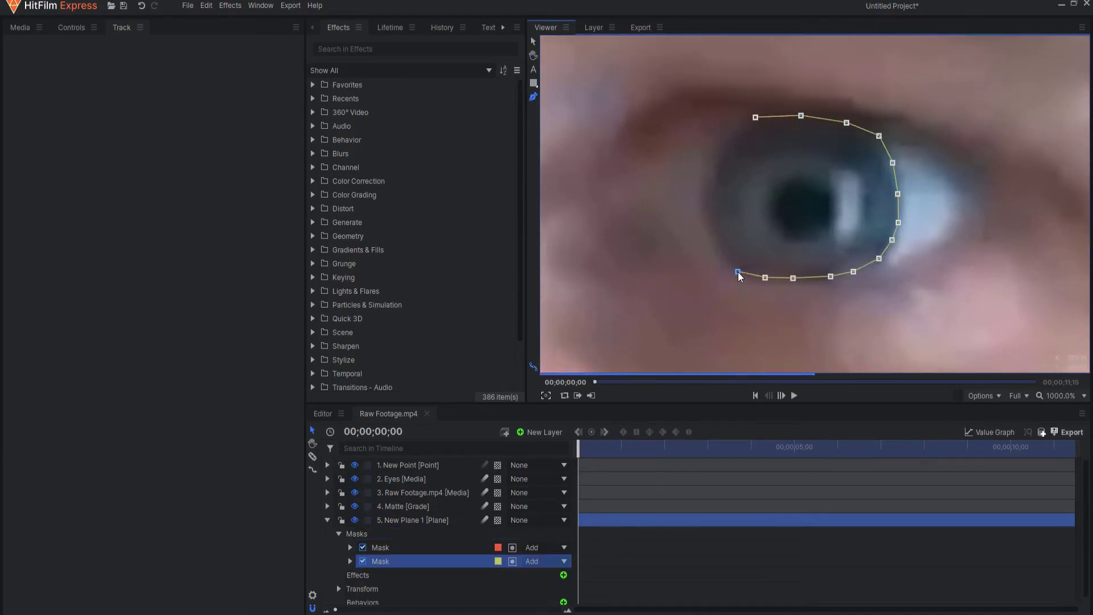
click(706, 221)
click(756, 117)
key(ctrl+0)
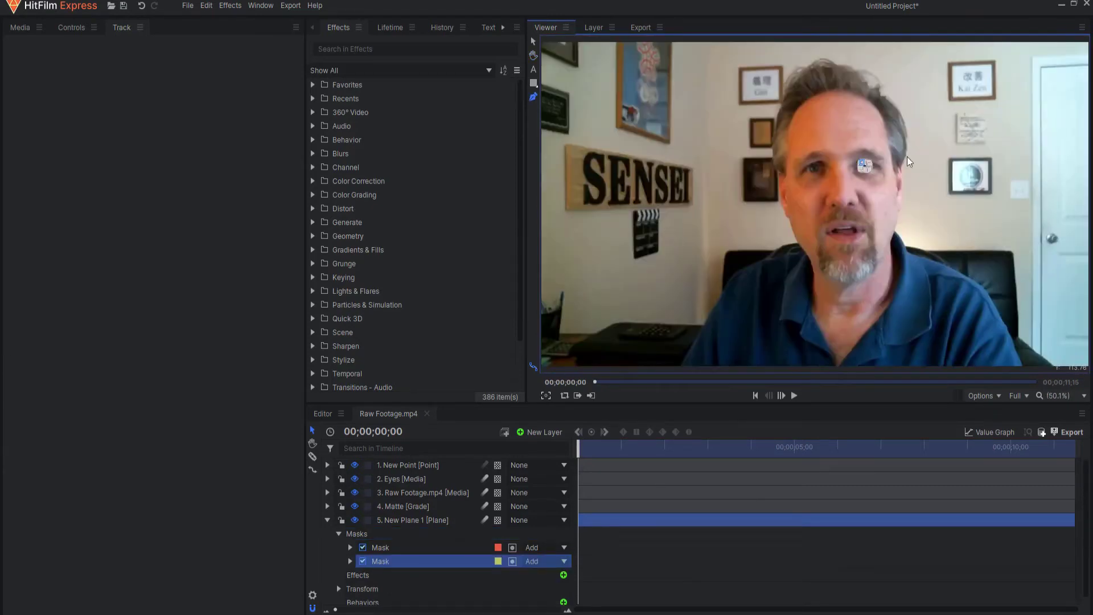
- Parent New Plane 1 to 1. New Point, move it beneath New Point, and scrub to verify
click(327, 519)
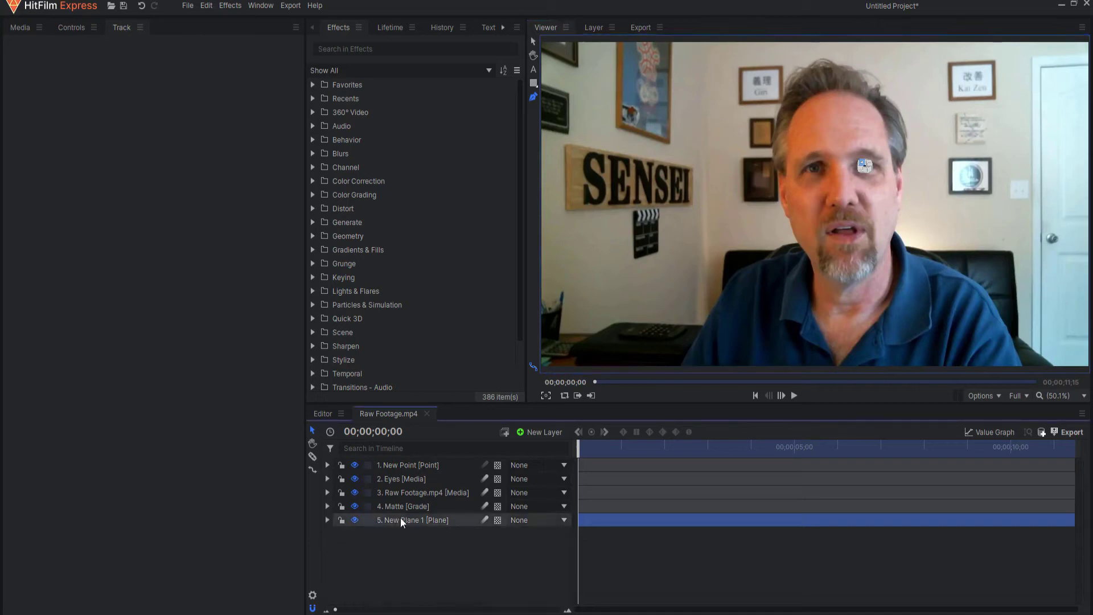
click(405, 521)
click(528, 520)
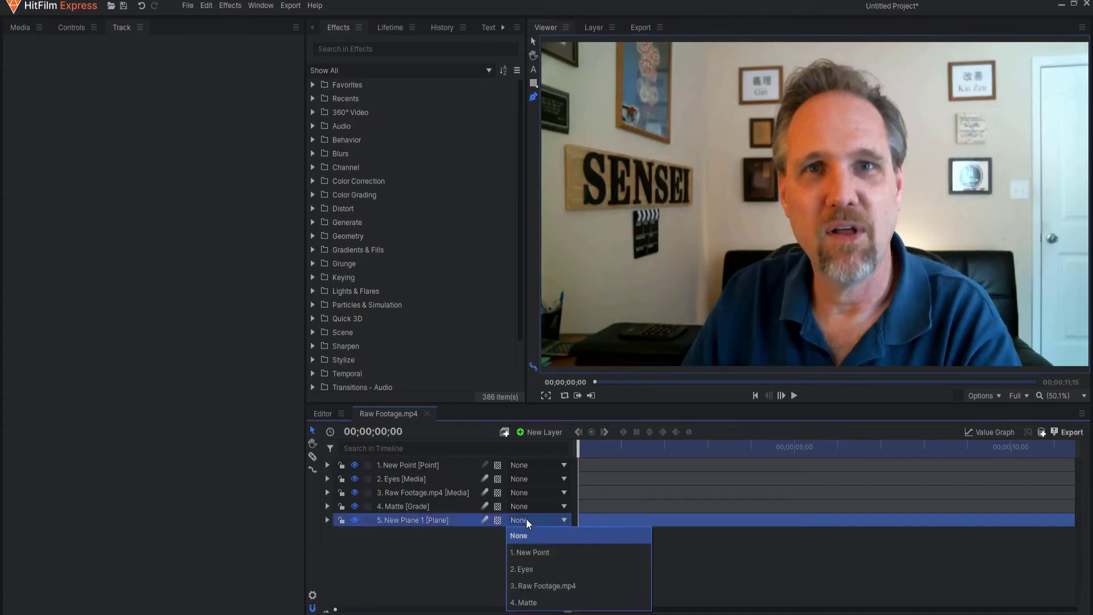
click(535, 552)
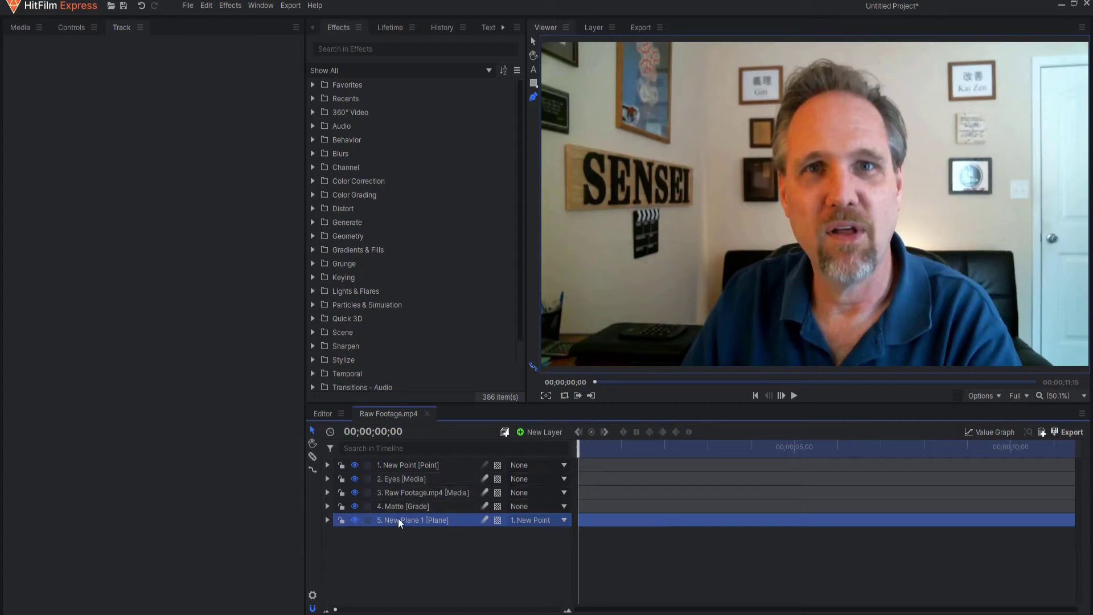
drag(399, 518, 402, 470)
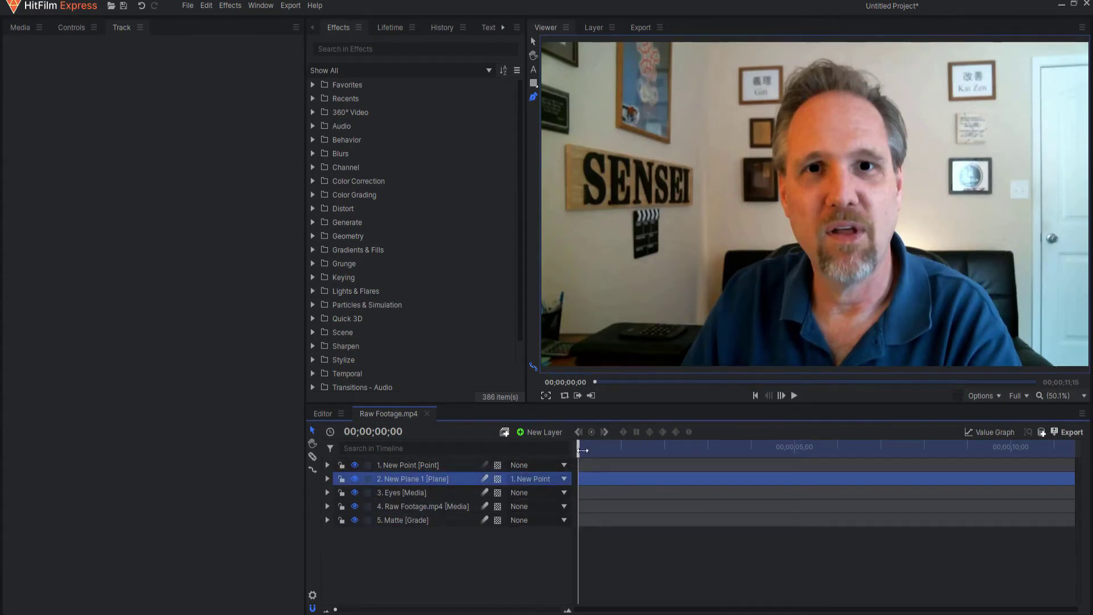
drag(582, 449, 770, 444)
click(17, 38)
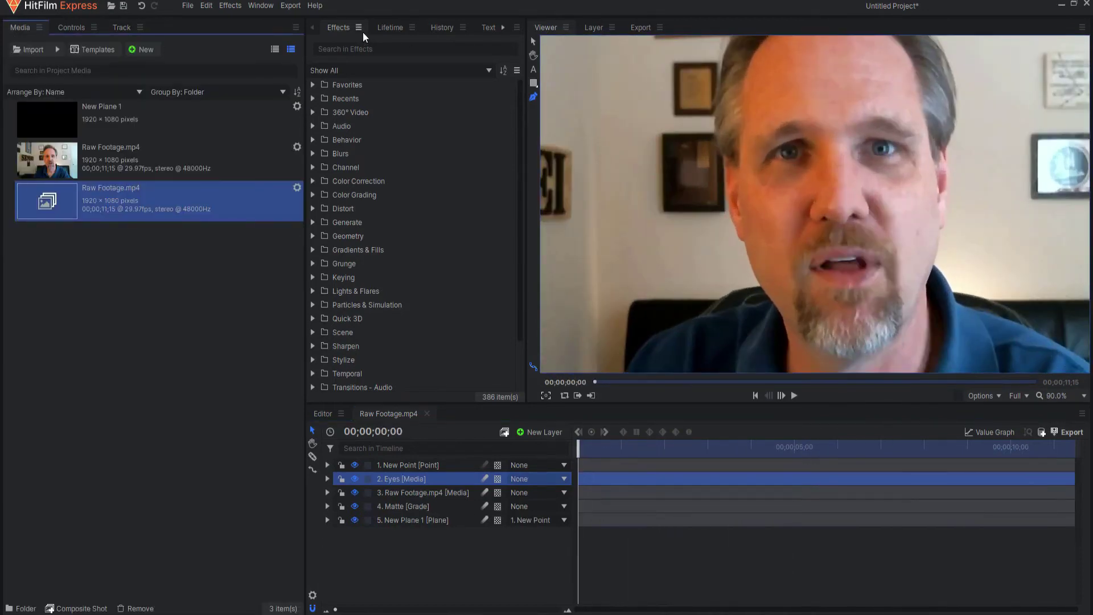
- Apply Set Matte to the Eyes layer with 4. Matte as Source Layer
click(333, 49)
text(set)
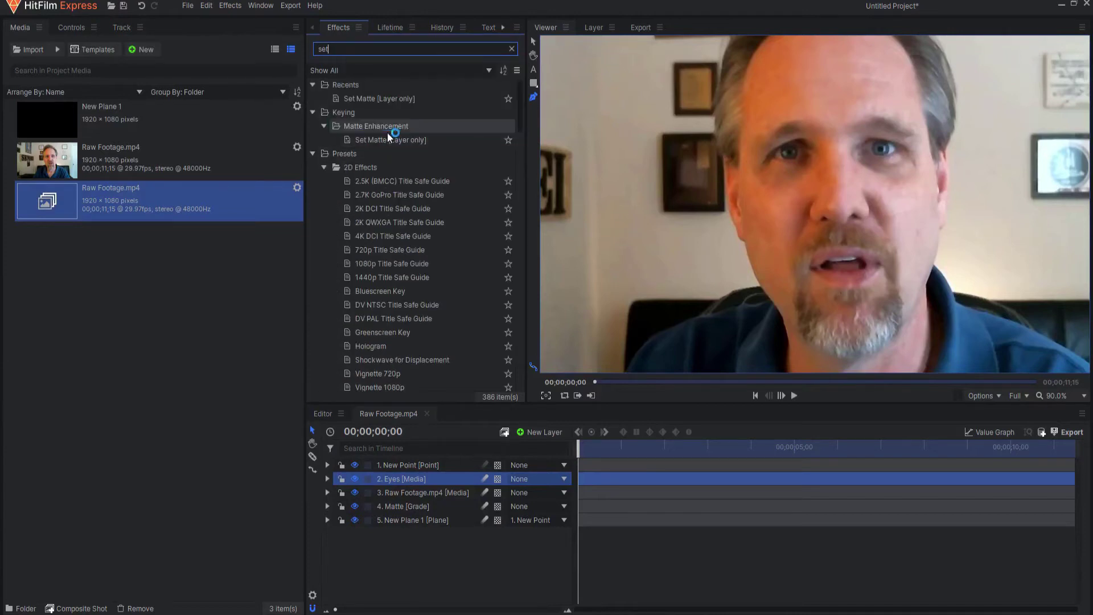
double_click(368, 98)
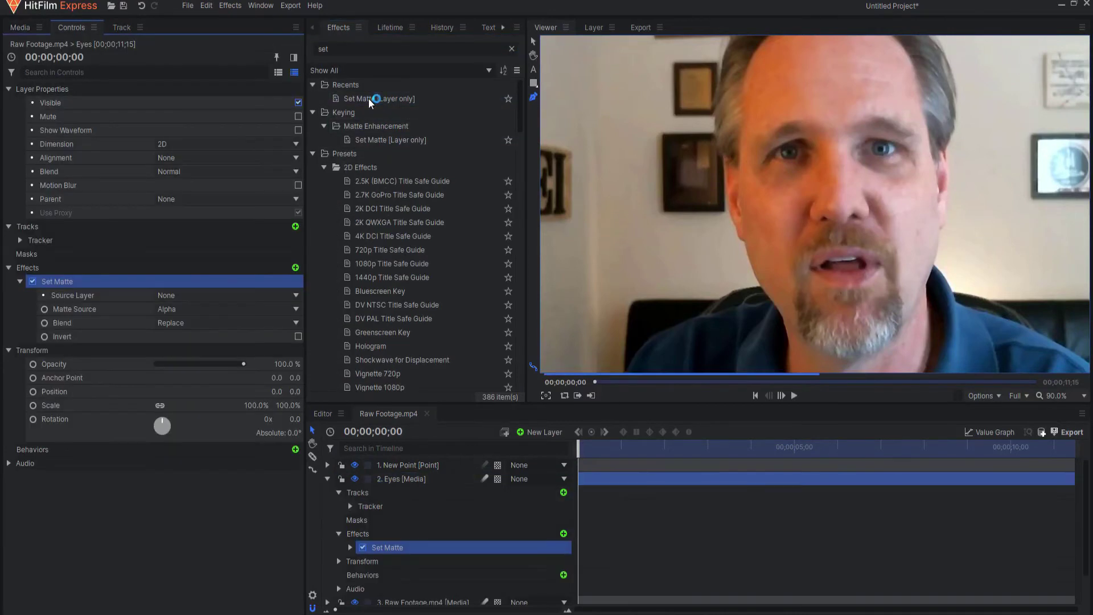
click(180, 296)
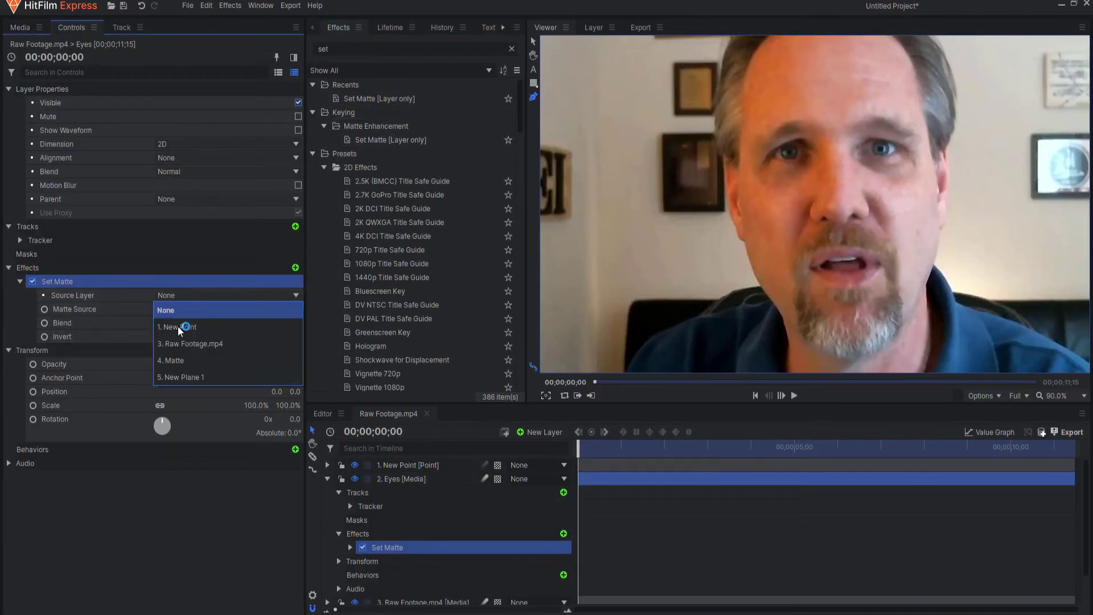
click(178, 367)
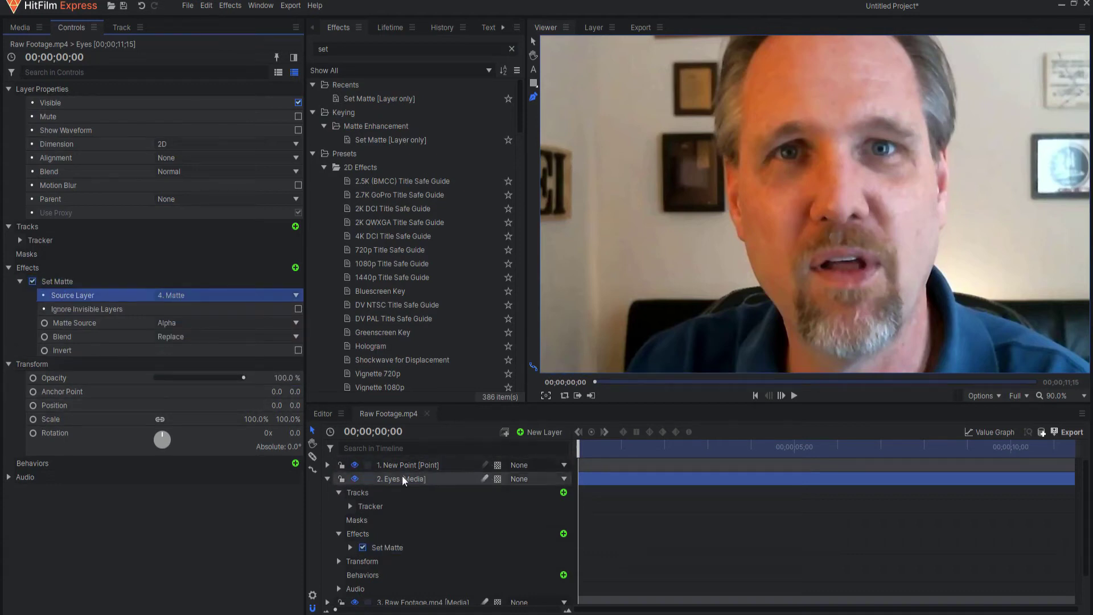
- Hide Raw Footage to preview the isolated eyes while scrubbing, then show it again
scroll(346, 551, down, 2)
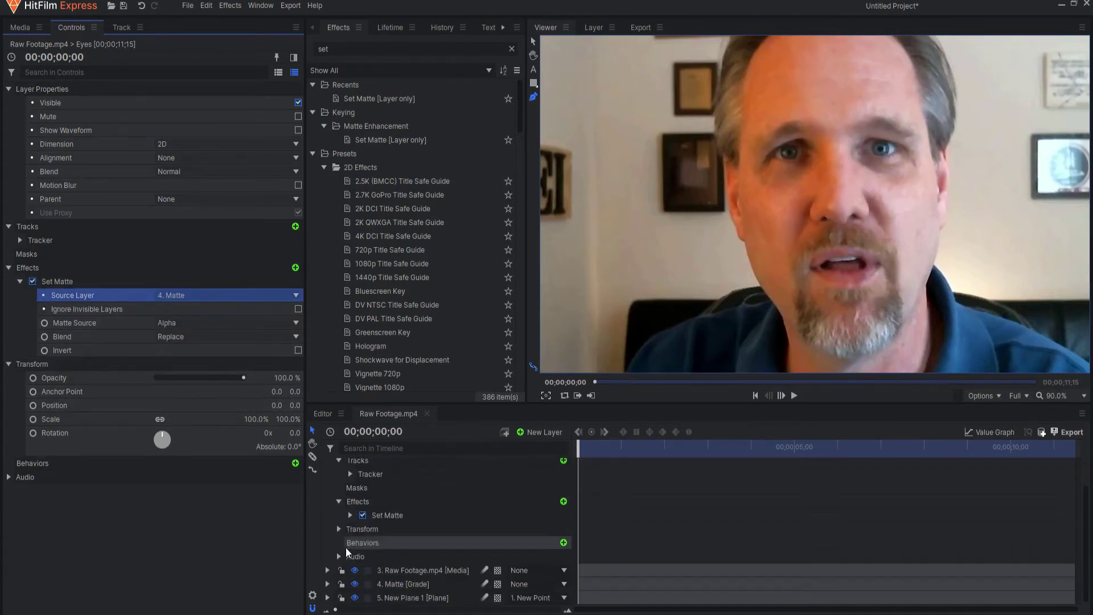
click(355, 570)
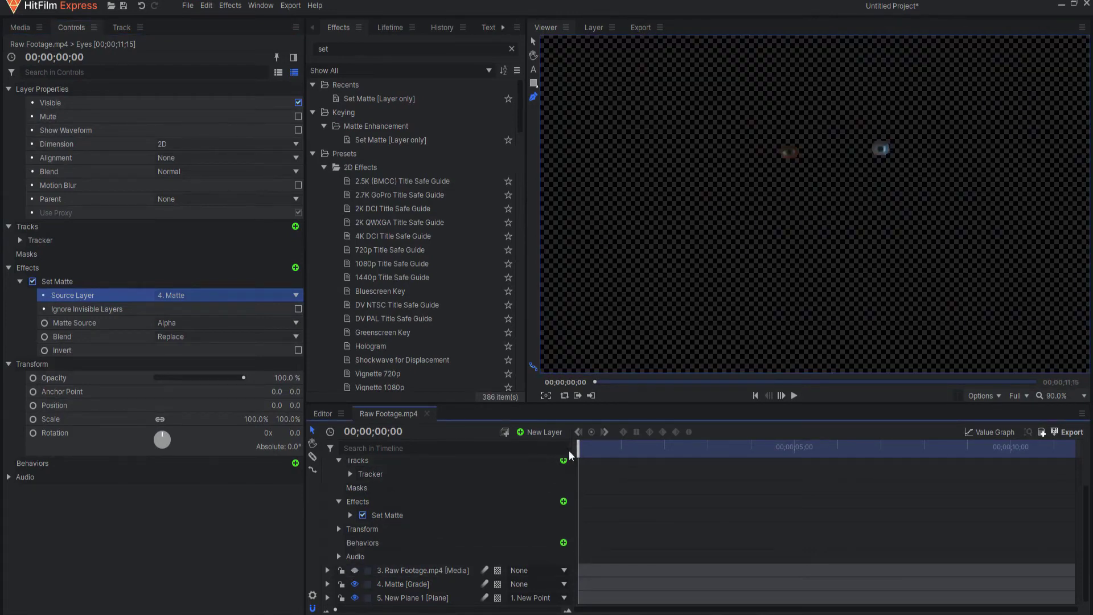
mouse_move(581, 448)
mouse_down()
mouse_move(995, 460)
mouse_move(576, 458)
mouse_up()
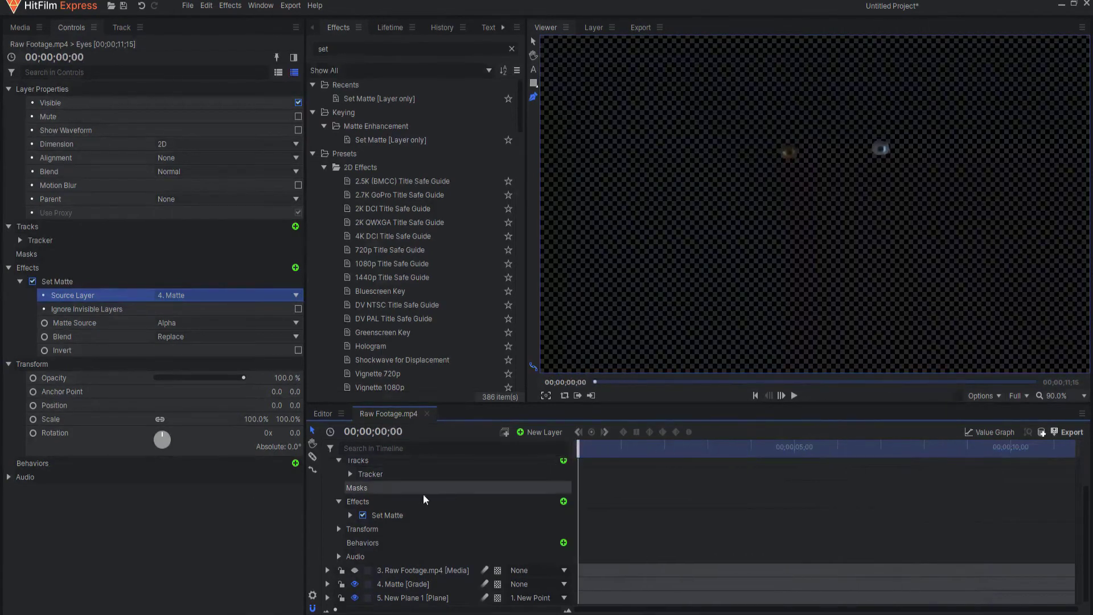
scroll(346, 559, up, 2)
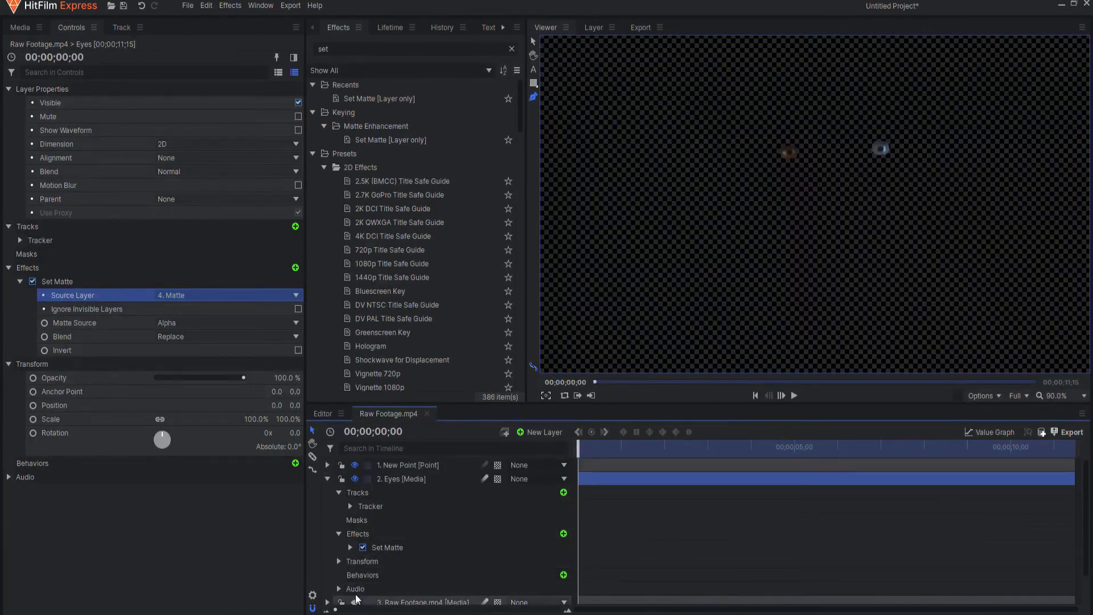
click(354, 602)
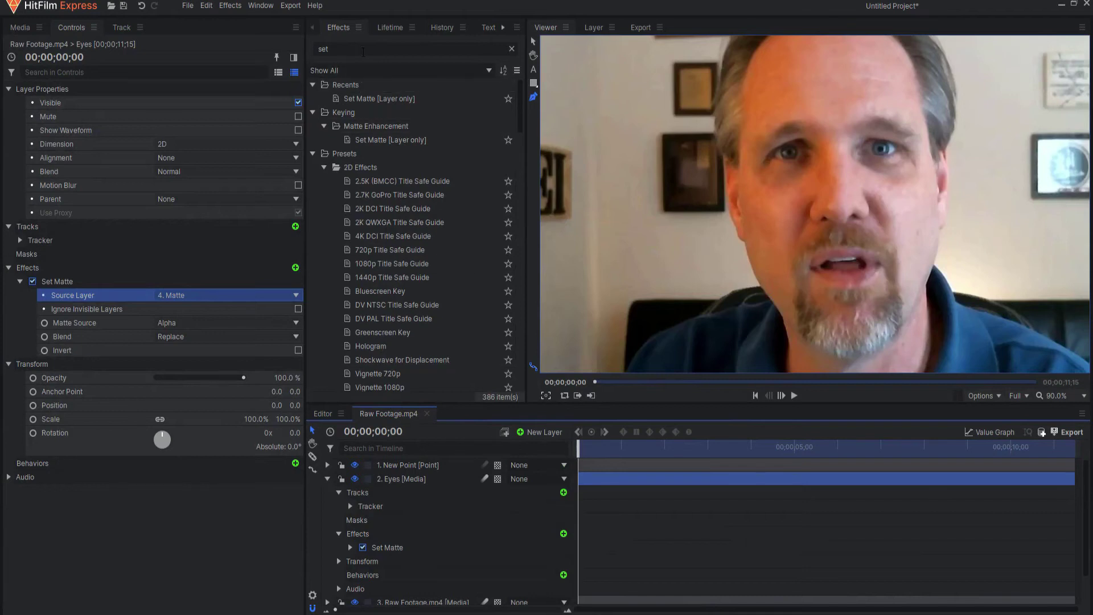
click(324, 49)
- Add Matte Cleaner to the Eyes layer with Feather set to 3 px
text(m)
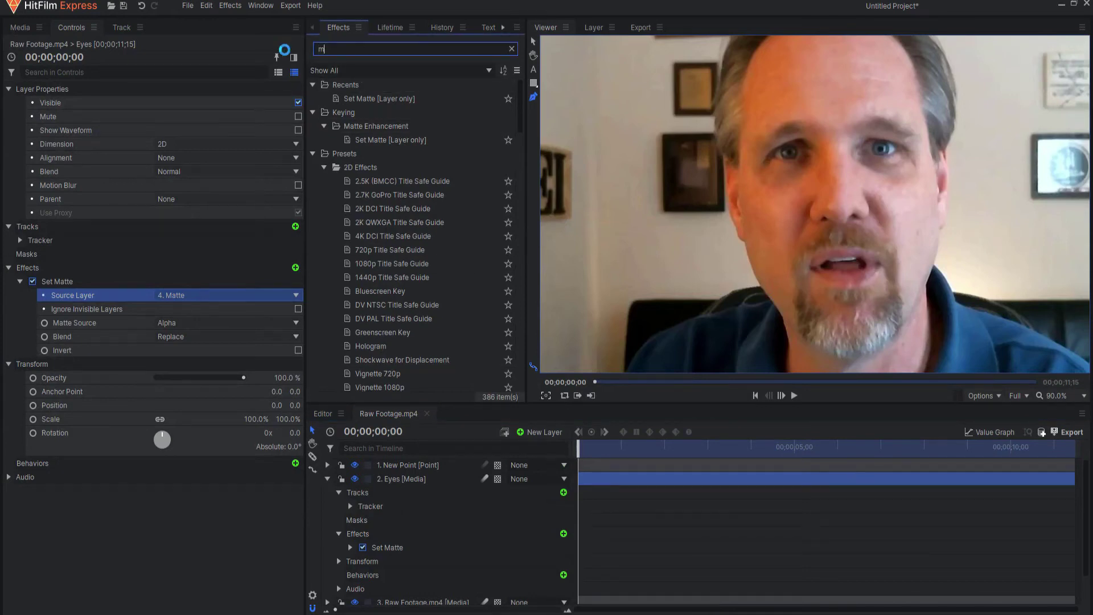
text(att)
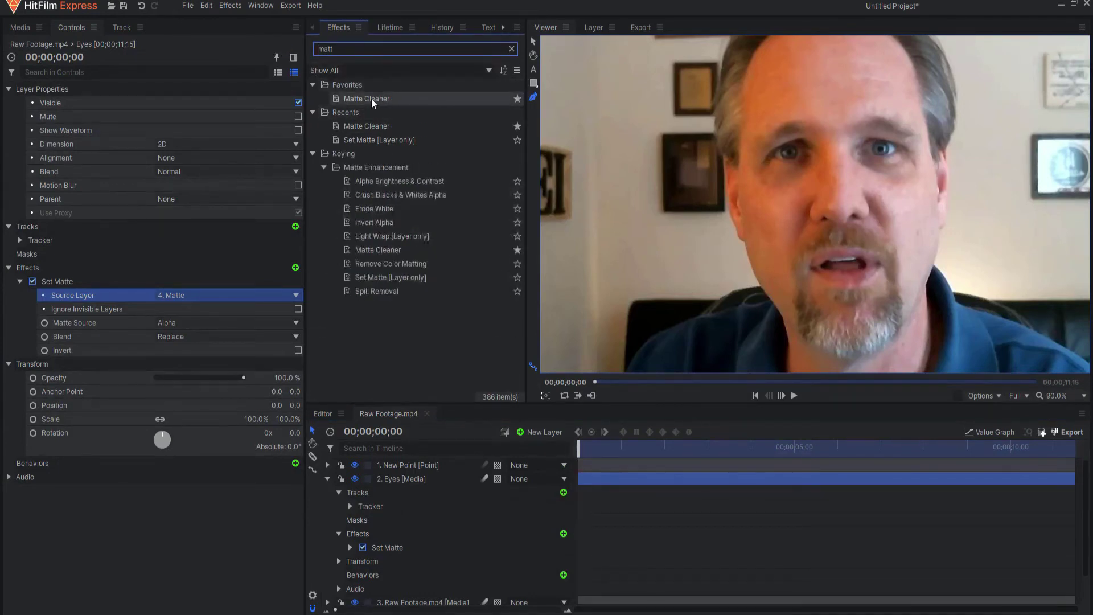
drag(373, 102, 83, 352)
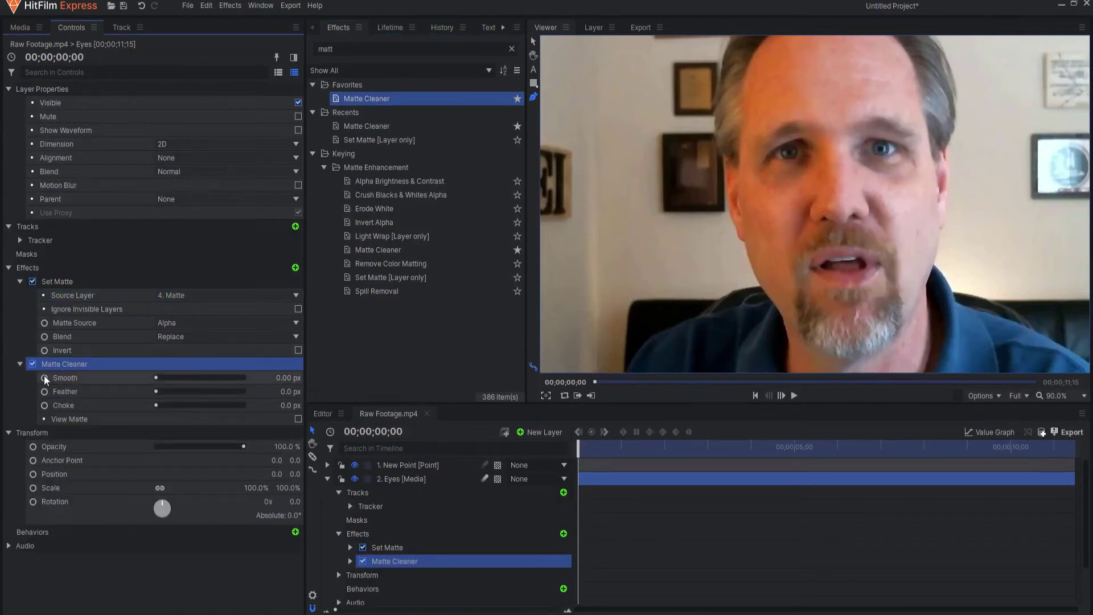
click(289, 392)
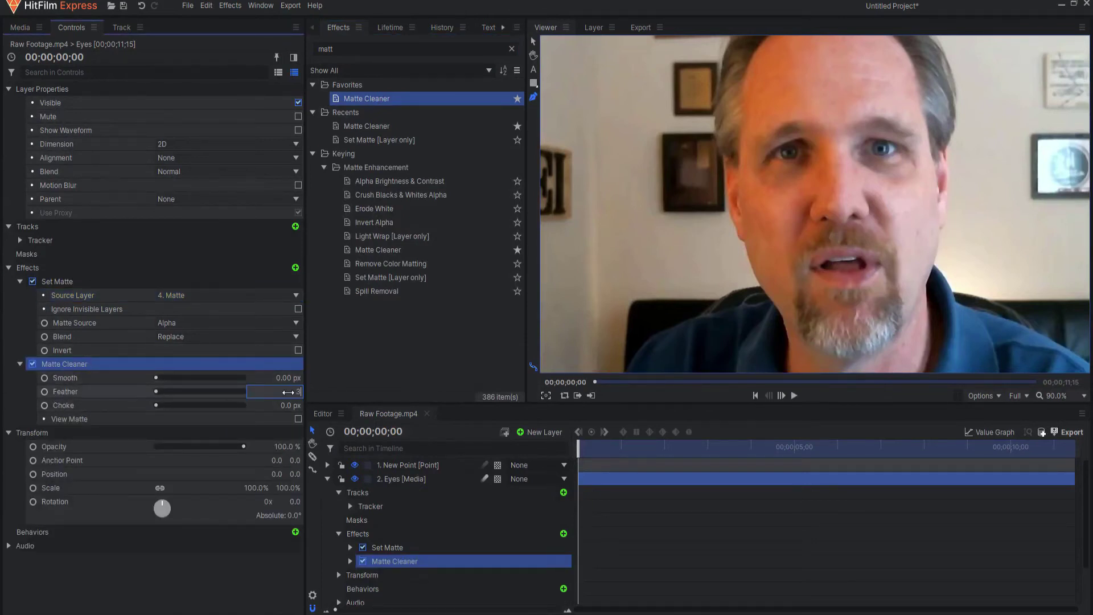
key(Return)
click(327, 479)
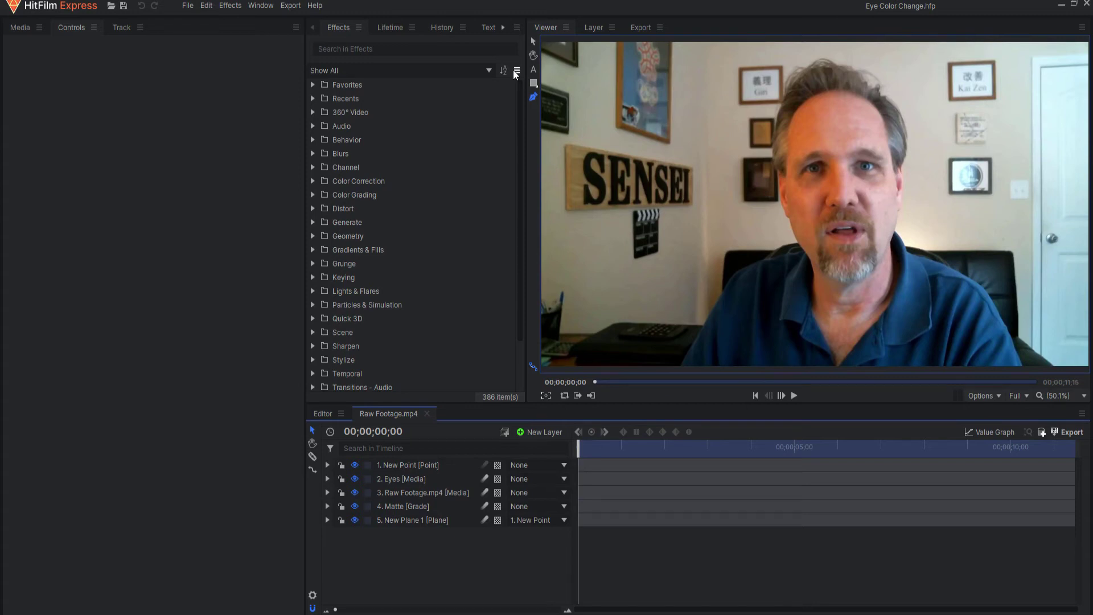
- Apply Hue Colorize to the Eyes layer and collapse the Set Matte and Matte Cleaner settings
click(384, 49)
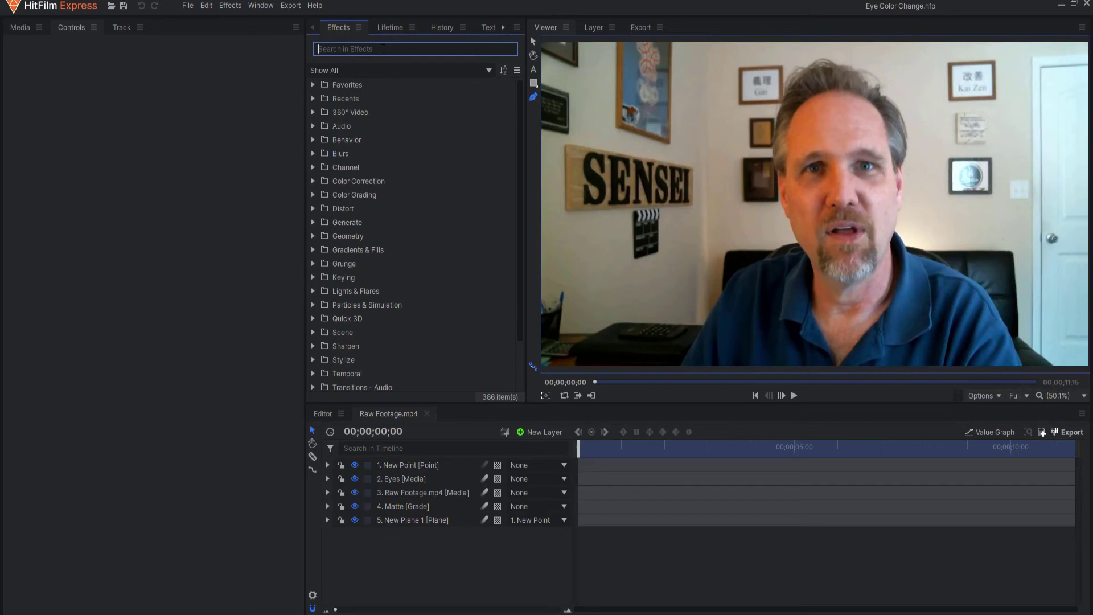
text(hue co)
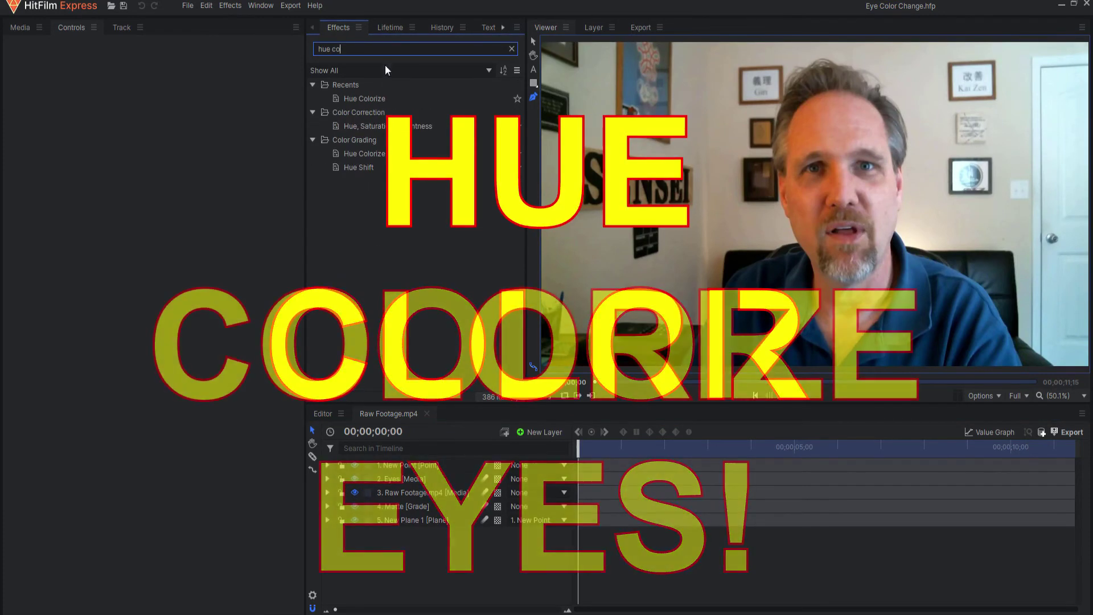
drag(372, 97, 400, 392)
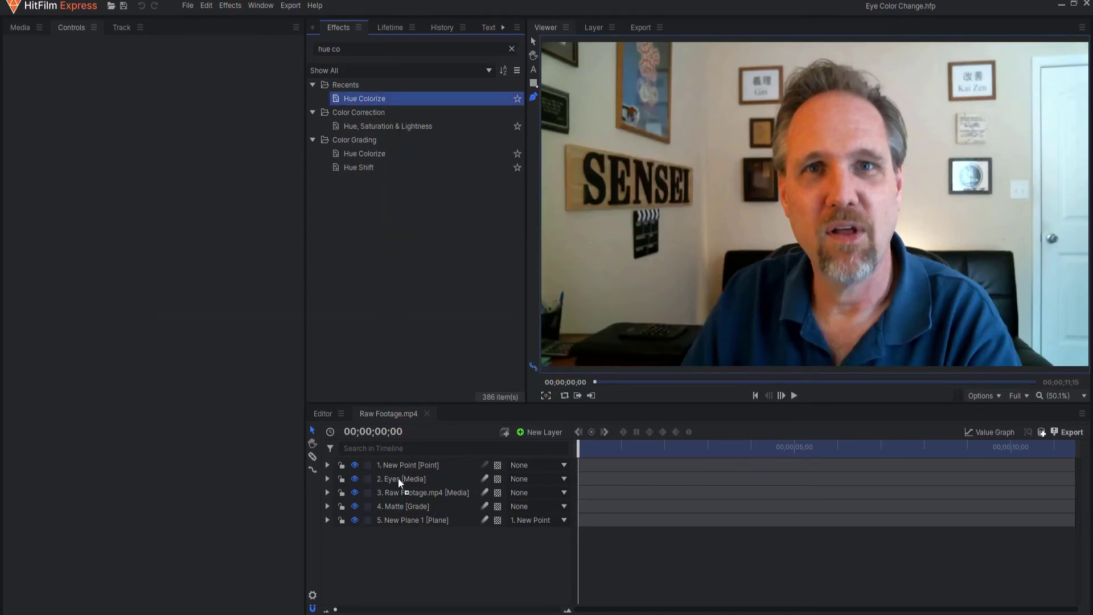
drag(399, 477, 398, 477)
scroll(816, 179, up, 3)
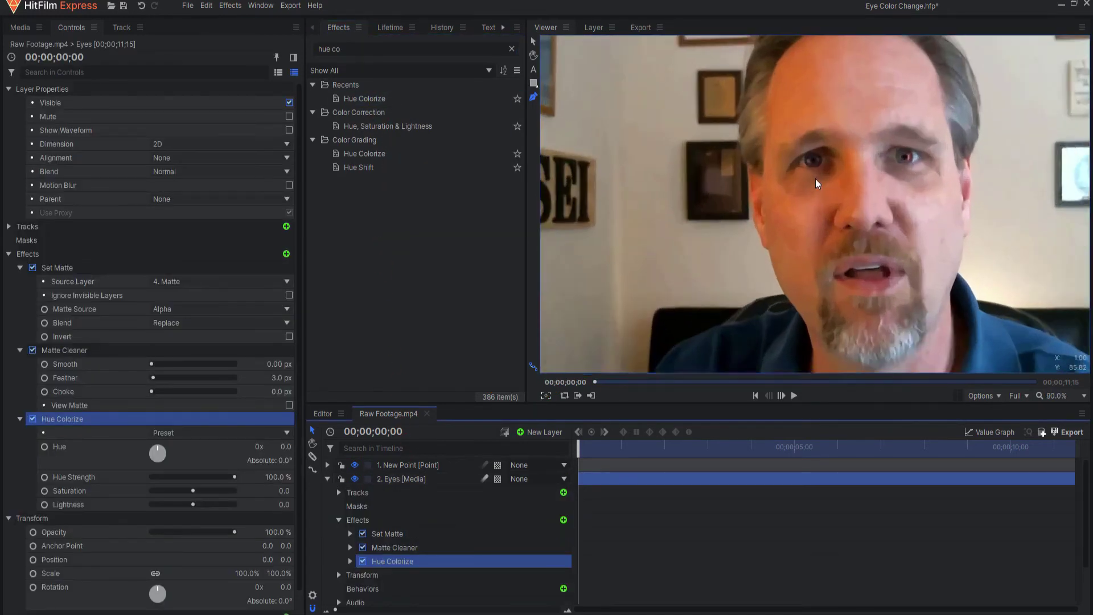
scroll(815, 179, up, 3)
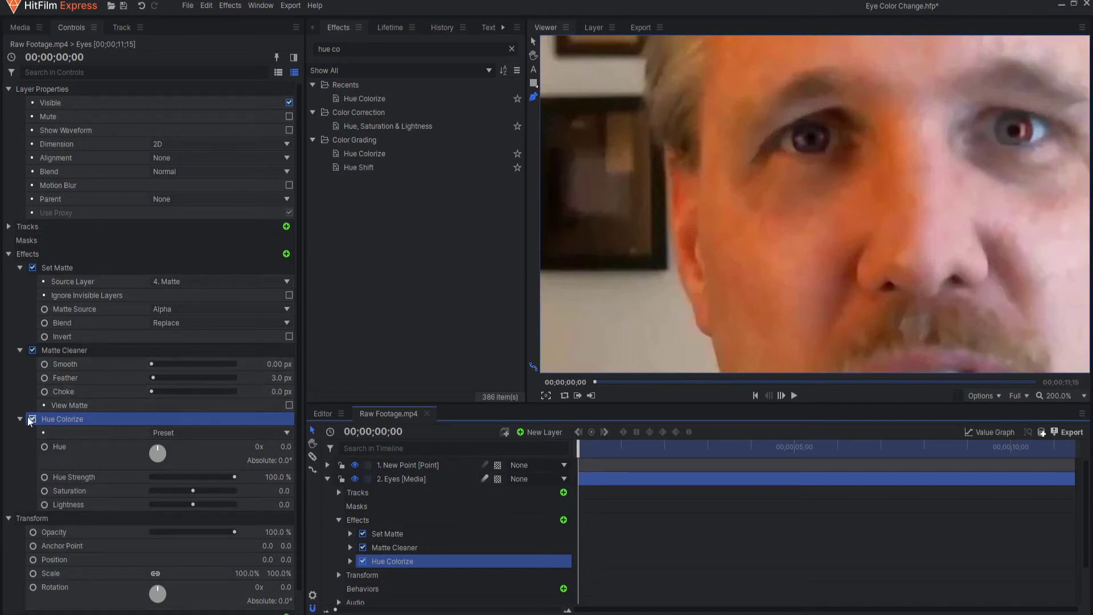
click(19, 265)
click(19, 282)
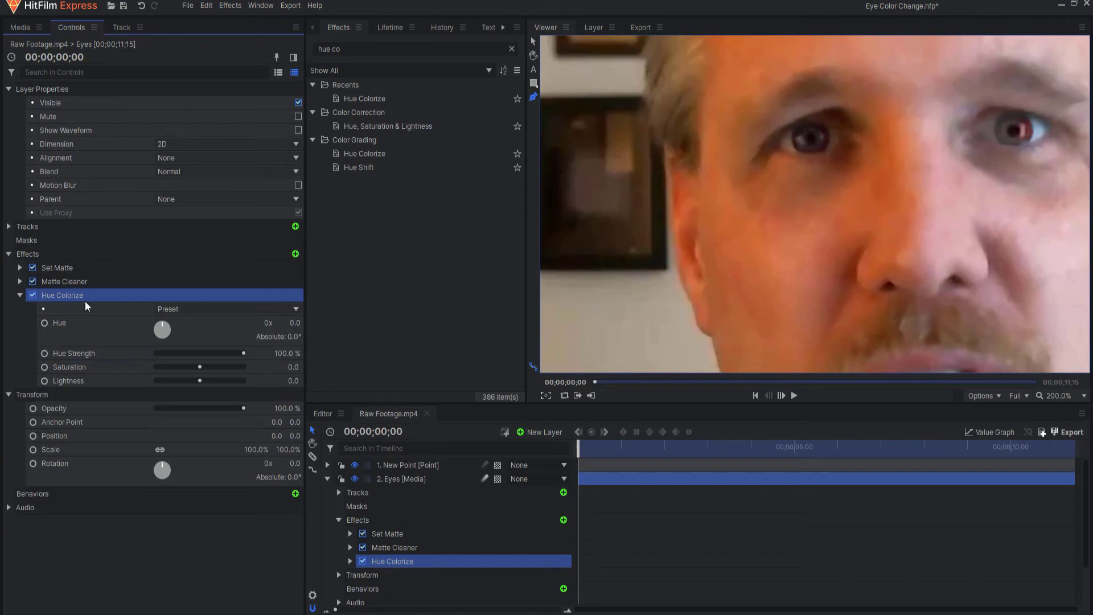
click(181, 309)
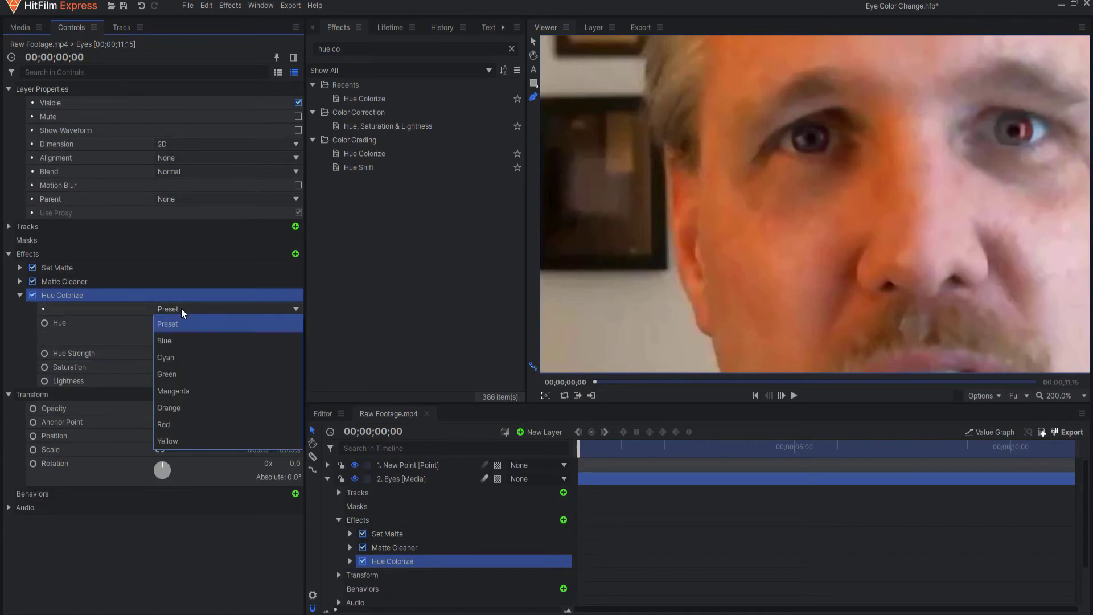
- Apply the Blue preset, adjust Hue Strength, and lower Lightness to darken the tint
click(177, 342)
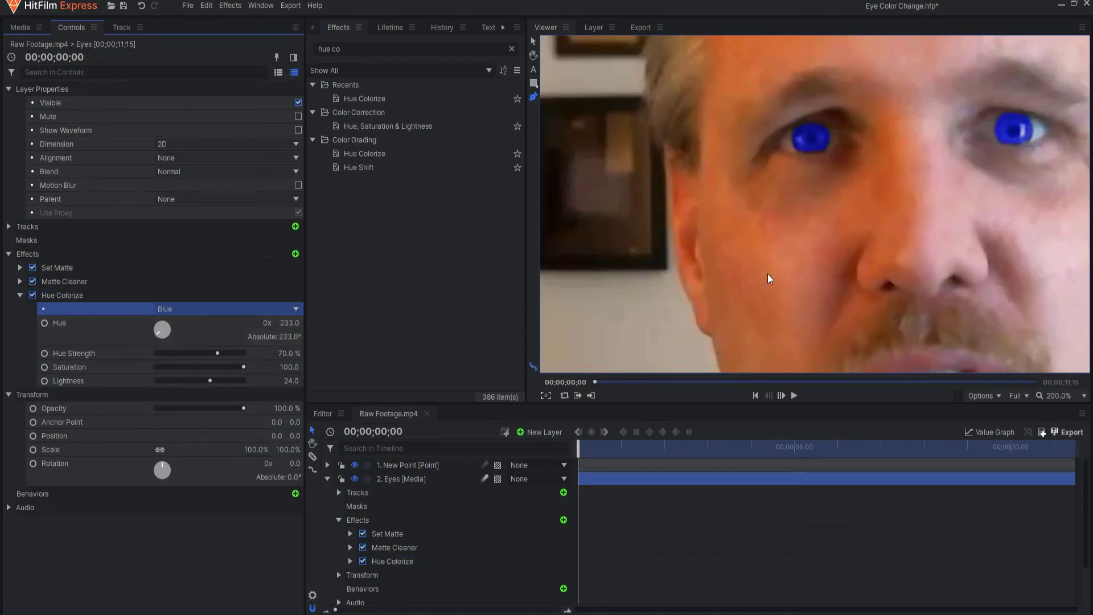
scroll(825, 264, down, 3)
scroll(839, 216, up, 2)
scroll(838, 217, down, 4)
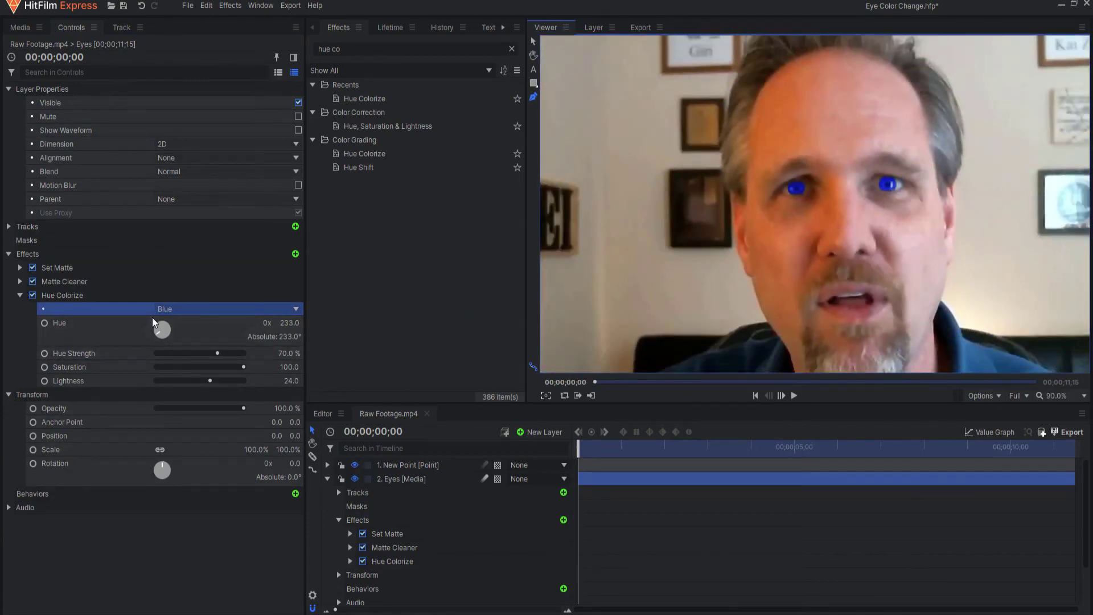
drag(294, 353, 259, 353)
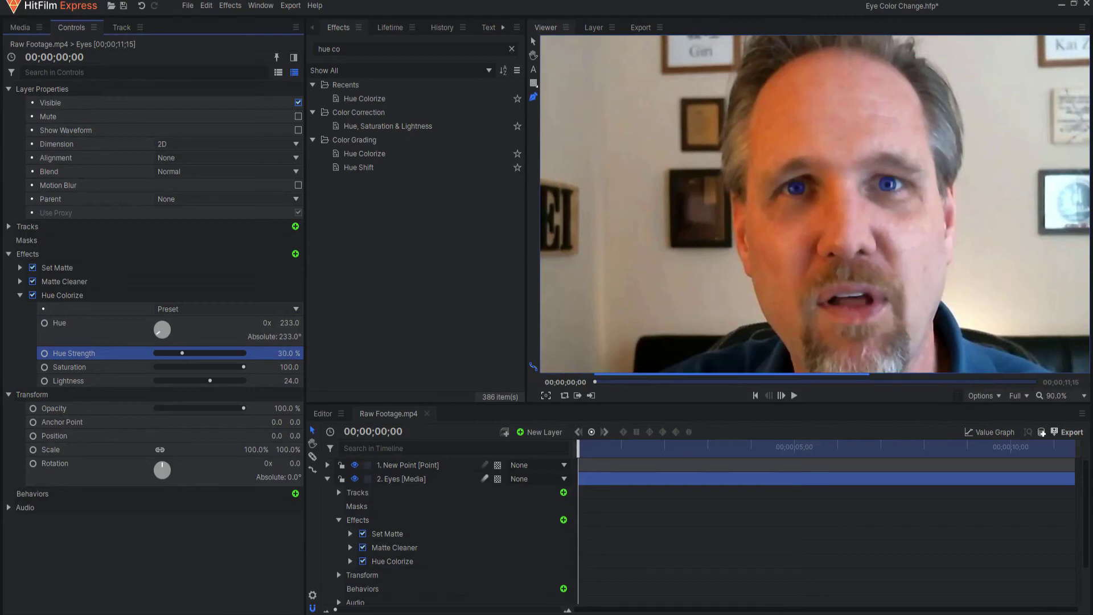
mouse_move(288, 353)
mouse_down()
mouse_move(292, 366)
mouse_move(276, 367)
mouse_up()
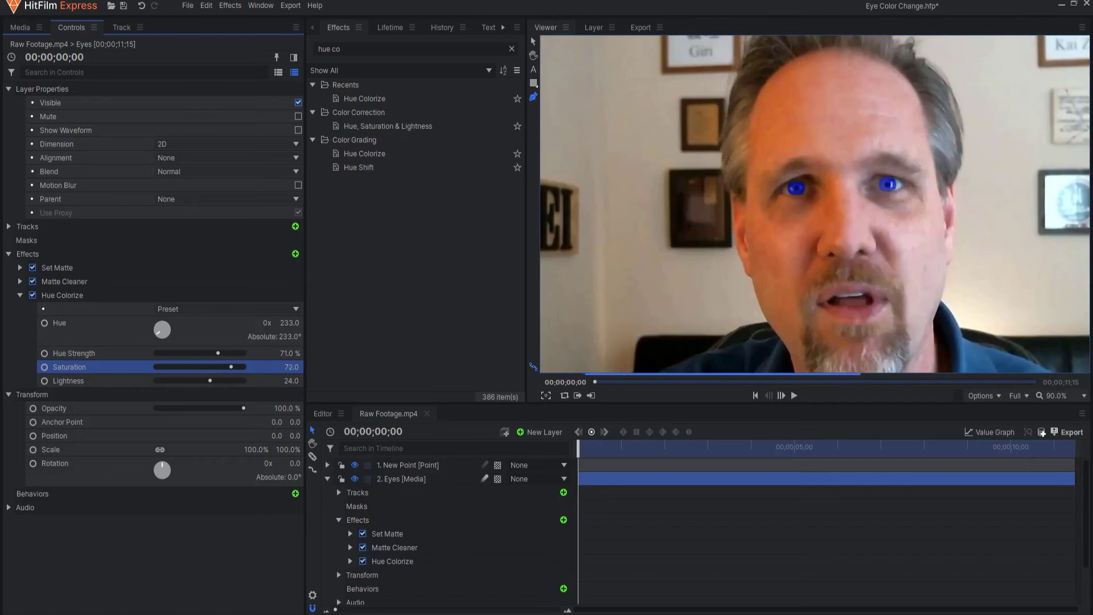
drag(292, 381, 260, 408)
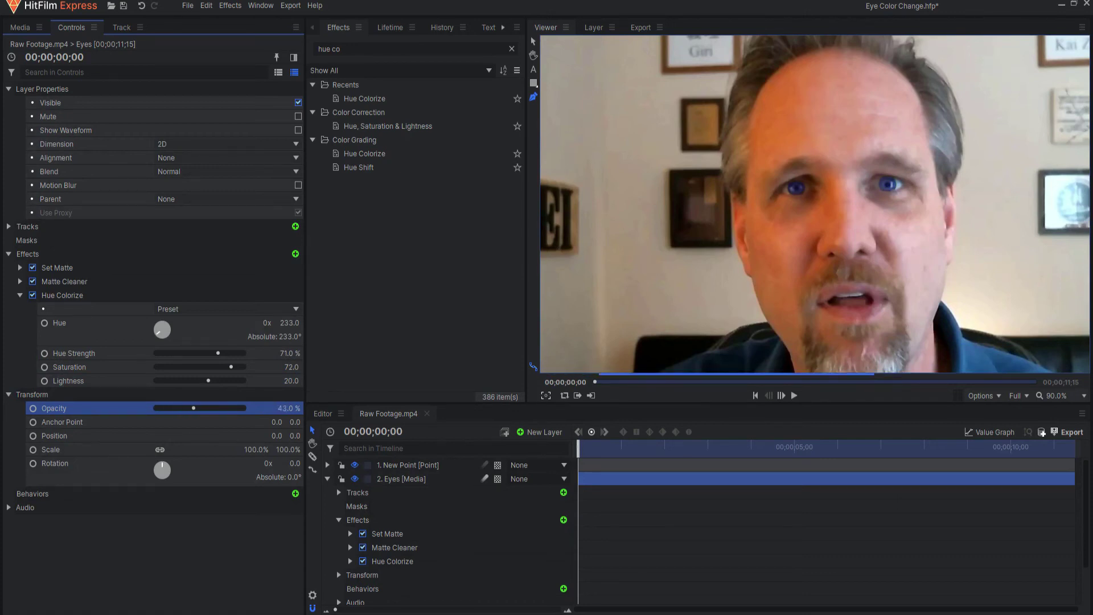
- Push Hue Strength and Saturation to 100 and set Opacity to about 33%
drag(283, 408, 312, 408)
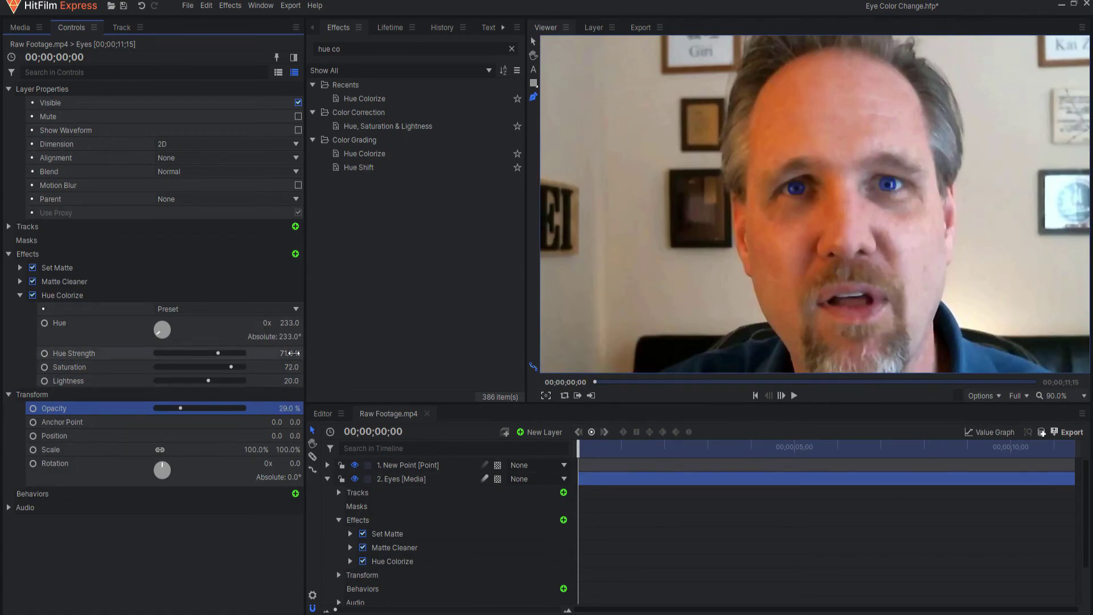
drag(288, 353, 291, 353)
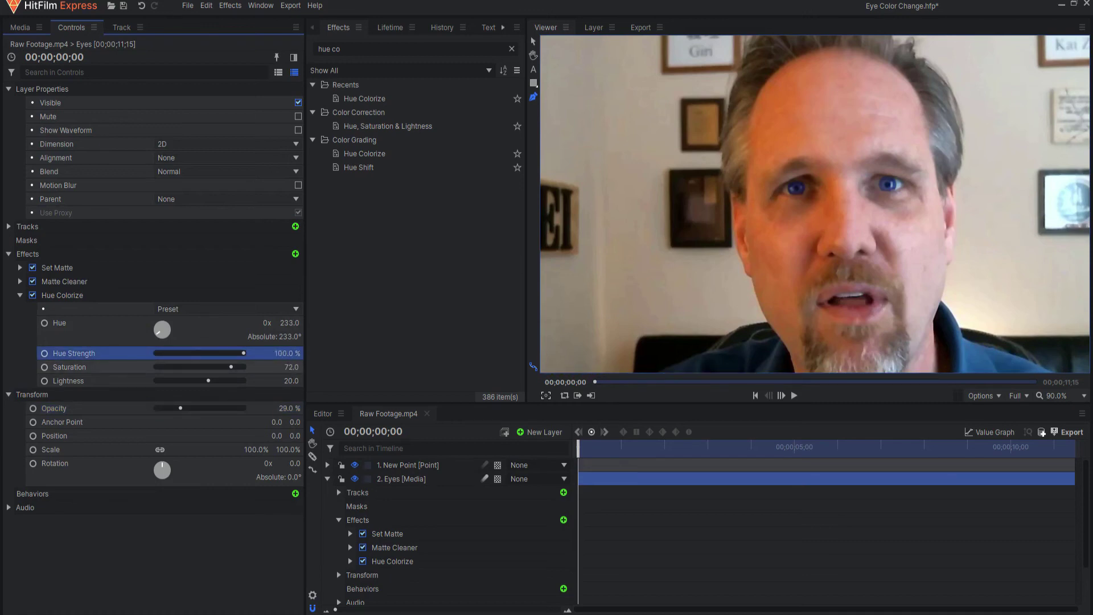
drag(288, 366, 293, 367)
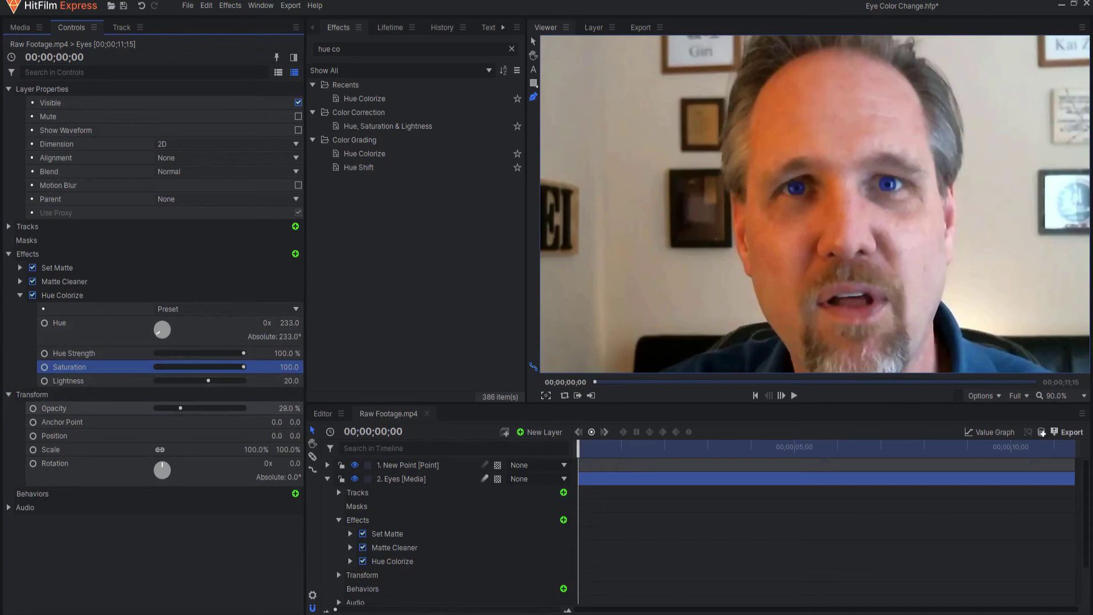
drag(288, 408, 291, 408)
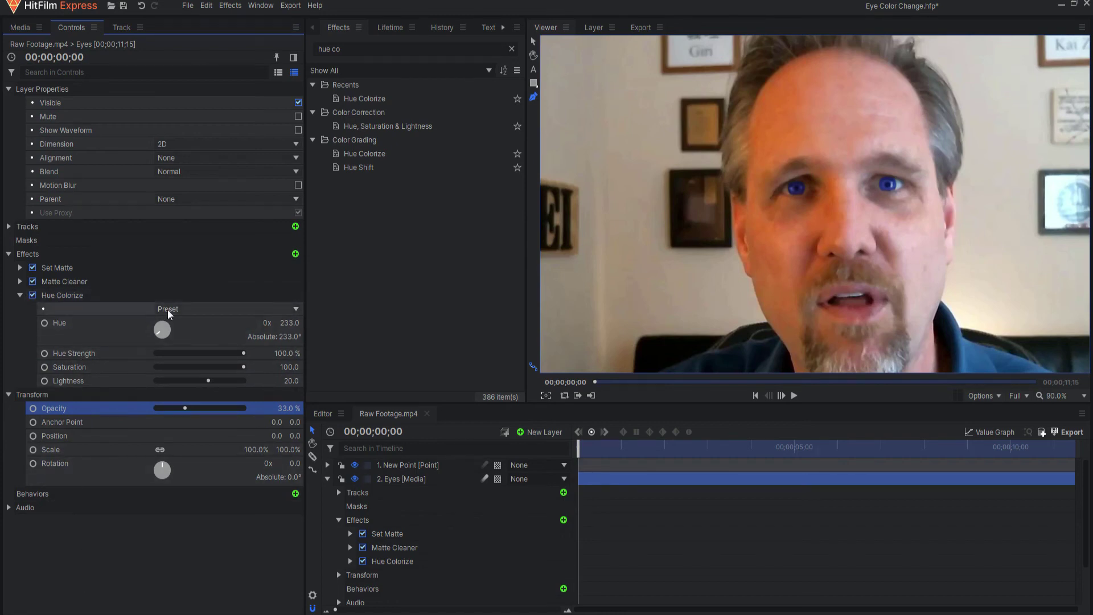
click(186, 310)
- Tint the irises with the Cyan preset, raising Hue Strength and layer Opacity to 100%
click(184, 358)
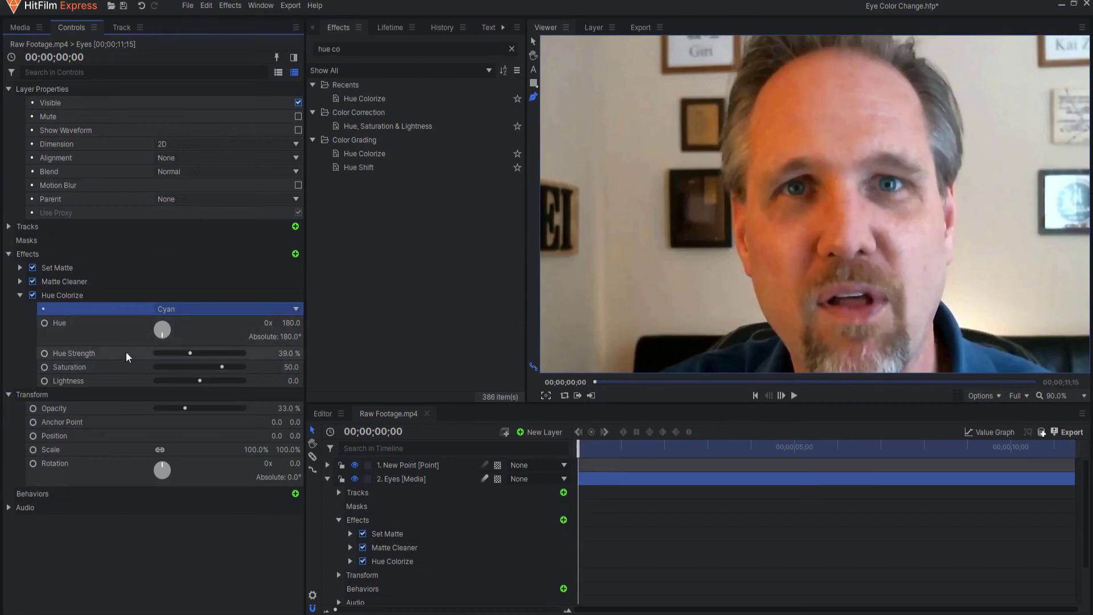
drag(191, 353, 265, 360)
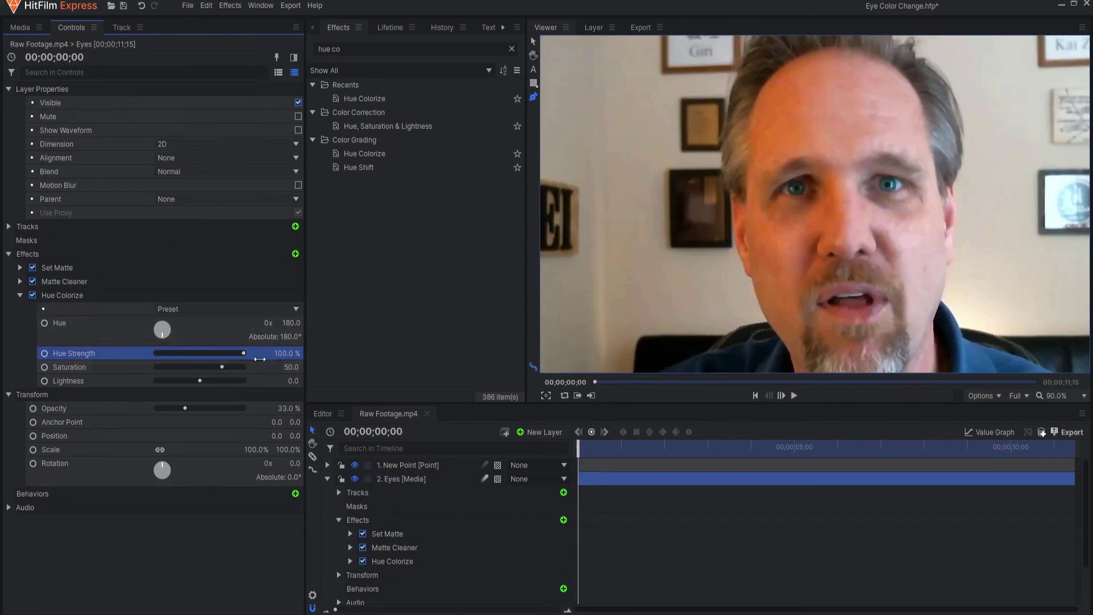
mouse_move(281, 409)
mouse_down()
mouse_move(319, 409)
mouse_move(271, 411)
mouse_up()
- Switch the irises to the Green preset with layer Opacity at about 76%
click(183, 309)
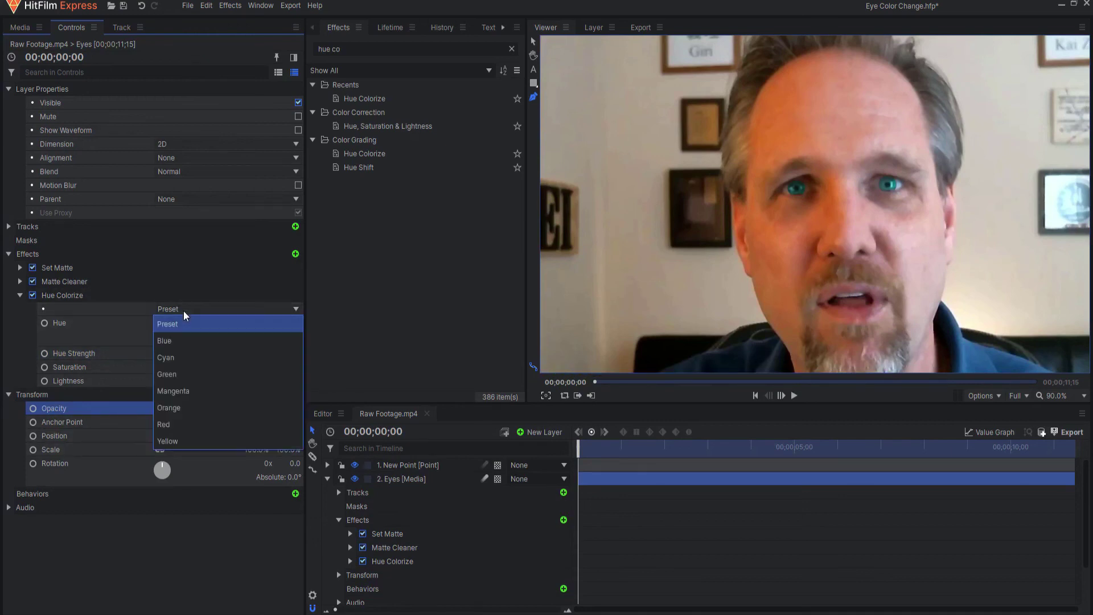
click(172, 375)
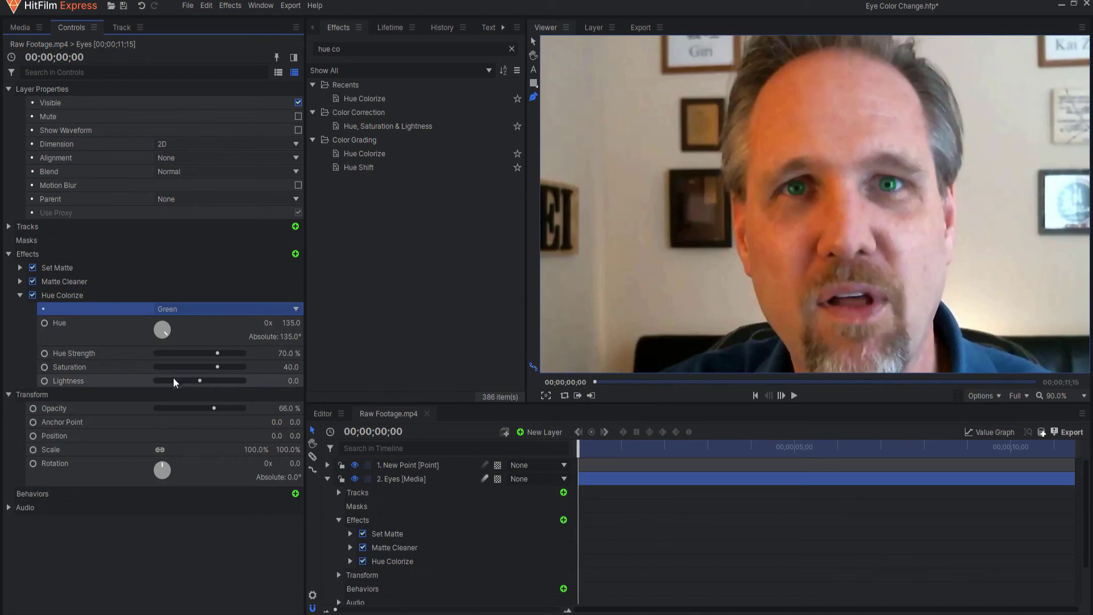
drag(287, 408, 298, 409)
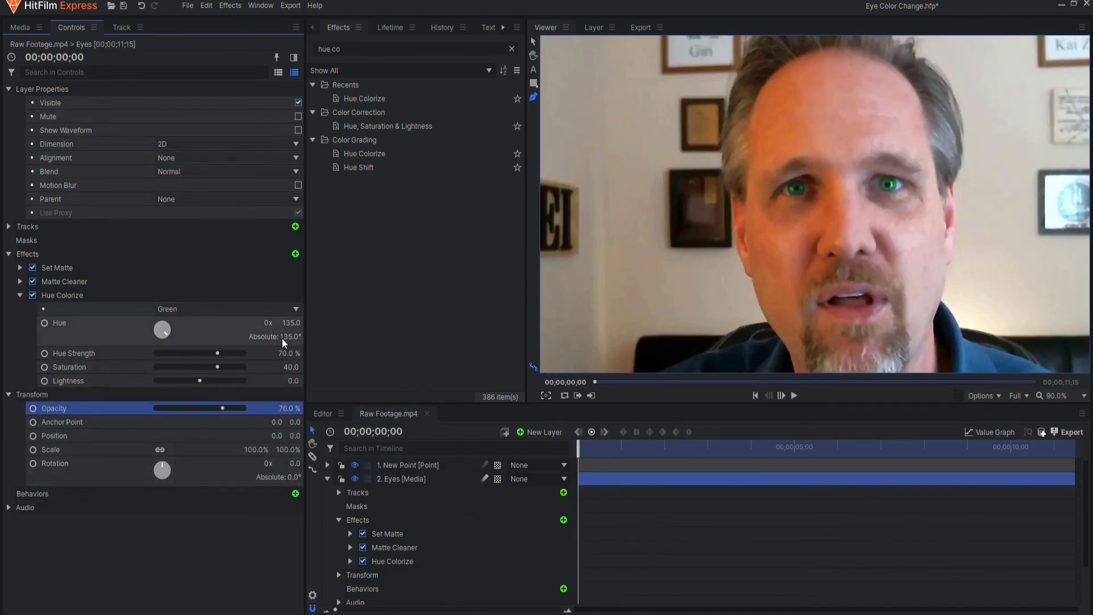
- Apply the Magenta preset to the irises with layer opacity lowered to about 59%
click(204, 308)
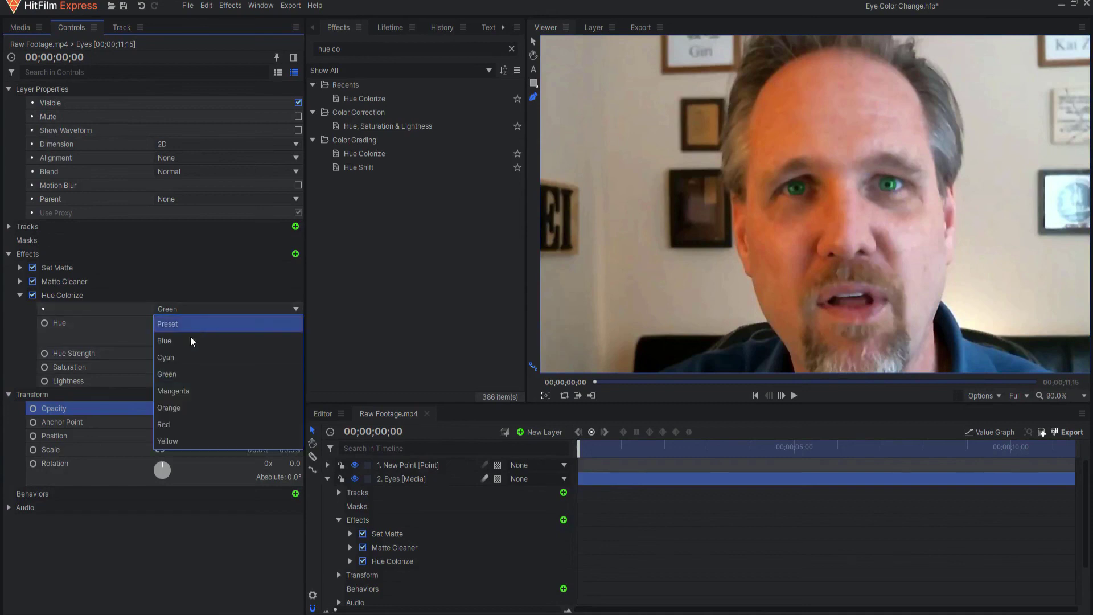
click(186, 392)
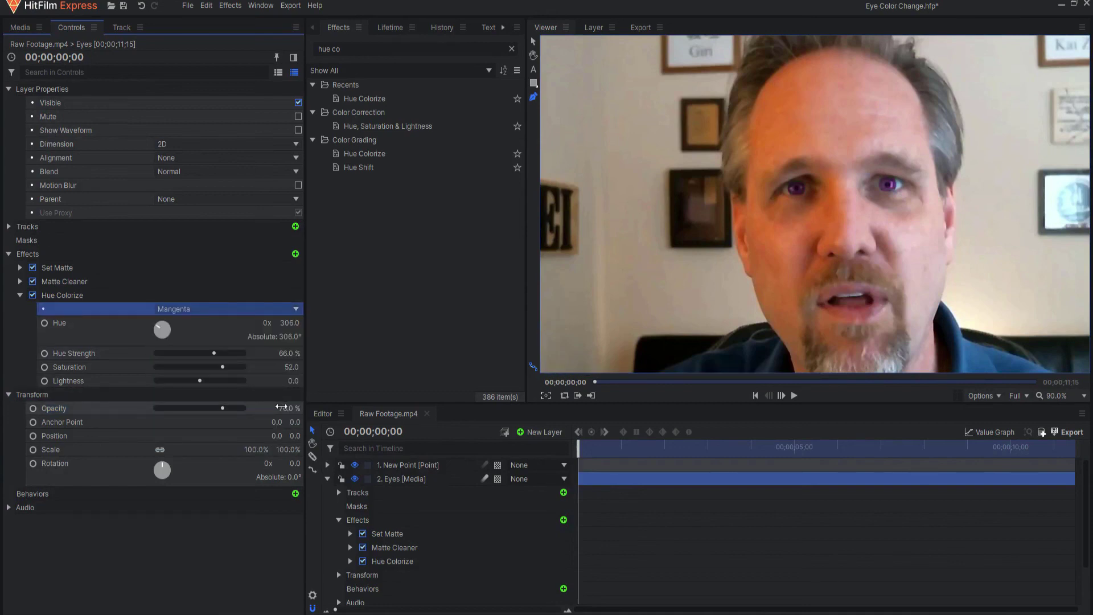
drag(281, 408, 266, 408)
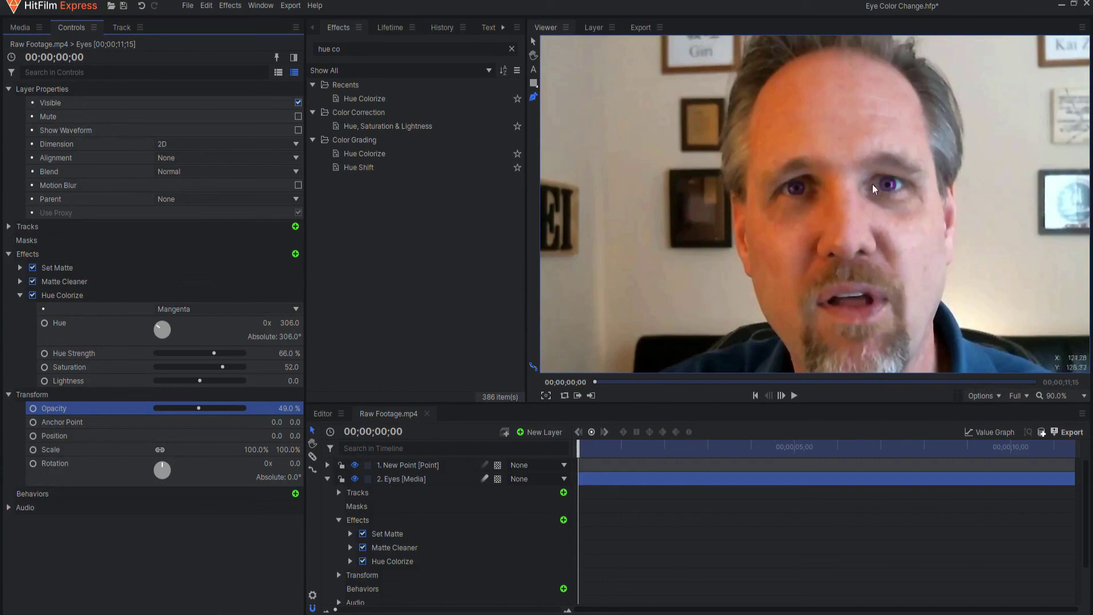
- Switch the irises to the Orange preset with layer opacity around 69%
click(178, 309)
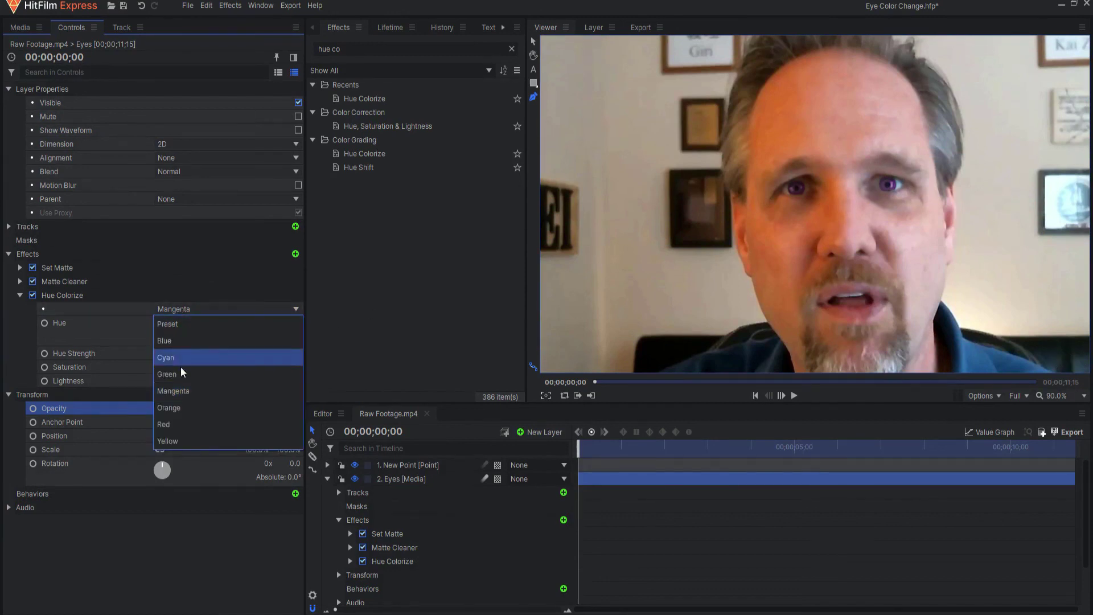
click(176, 409)
mouse_move(287, 409)
mouse_down()
mouse_move(301, 408)
mouse_move(285, 408)
mouse_up()
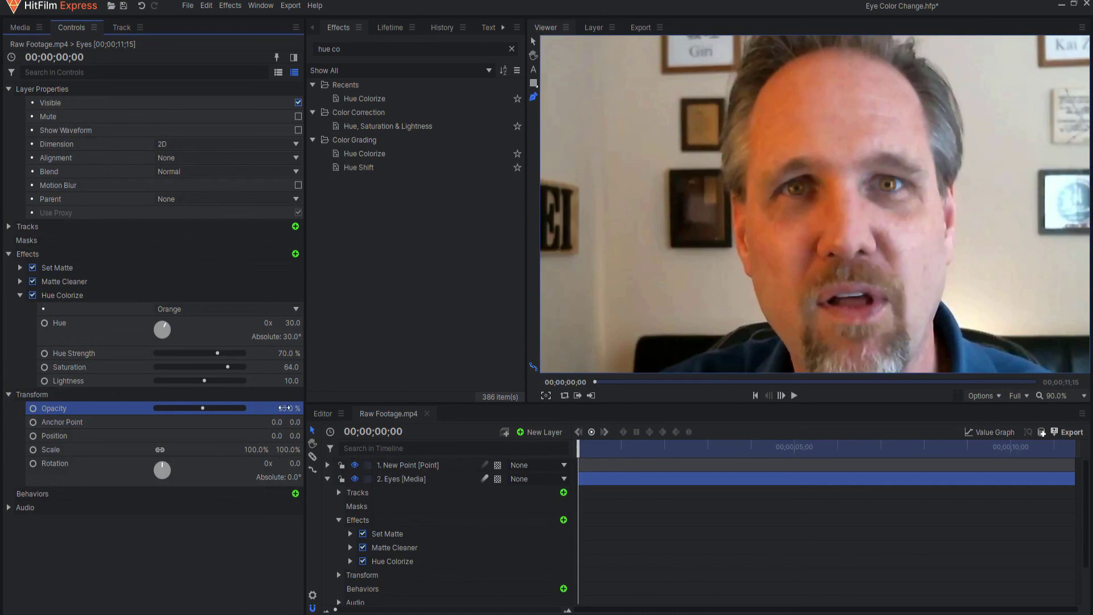
- Switch to the Red preset at 100% opacity, easing Hue Strength down slightly
click(190, 309)
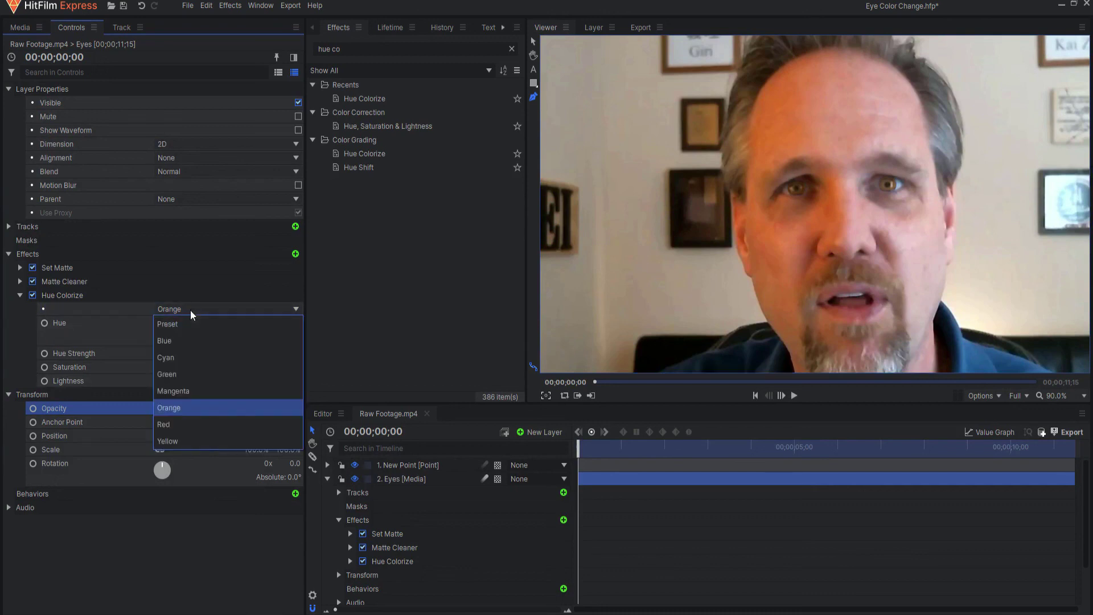
click(180, 433)
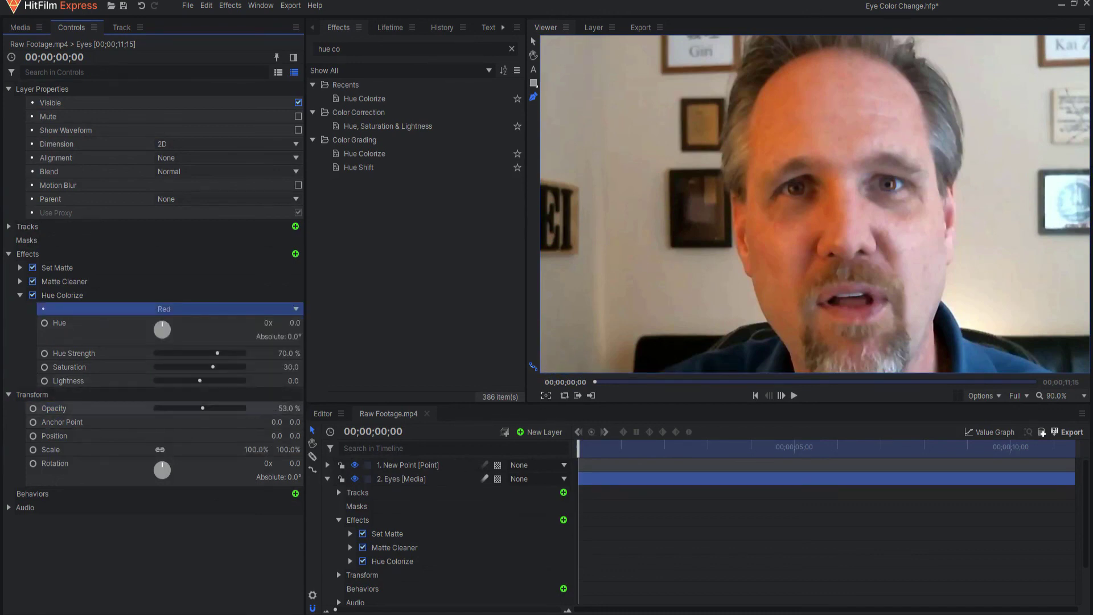
drag(285, 409, 286, 344)
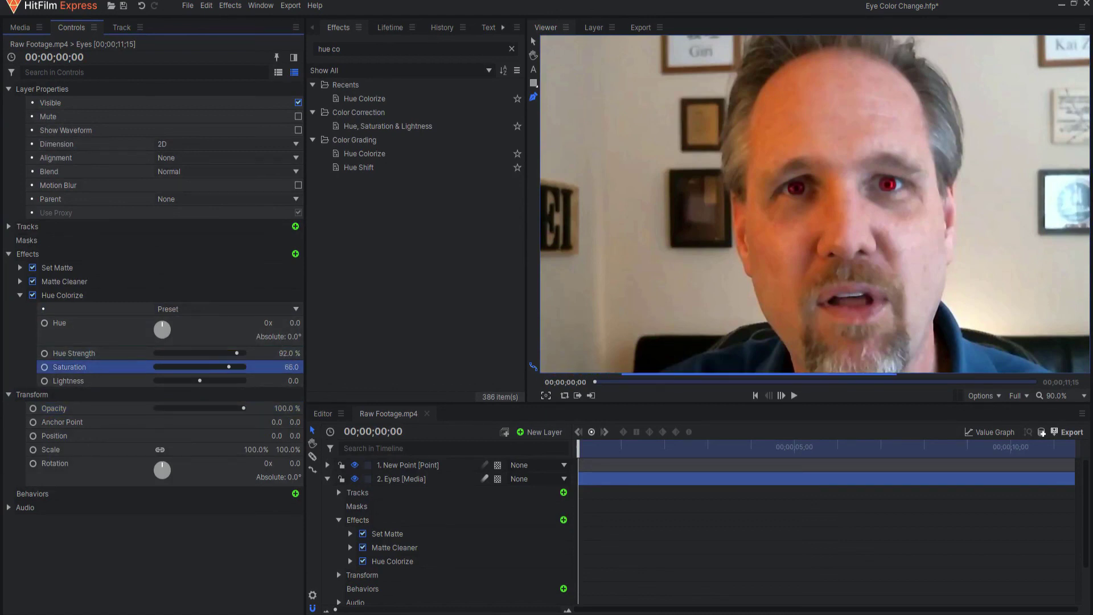
drag(288, 353, 287, 353)
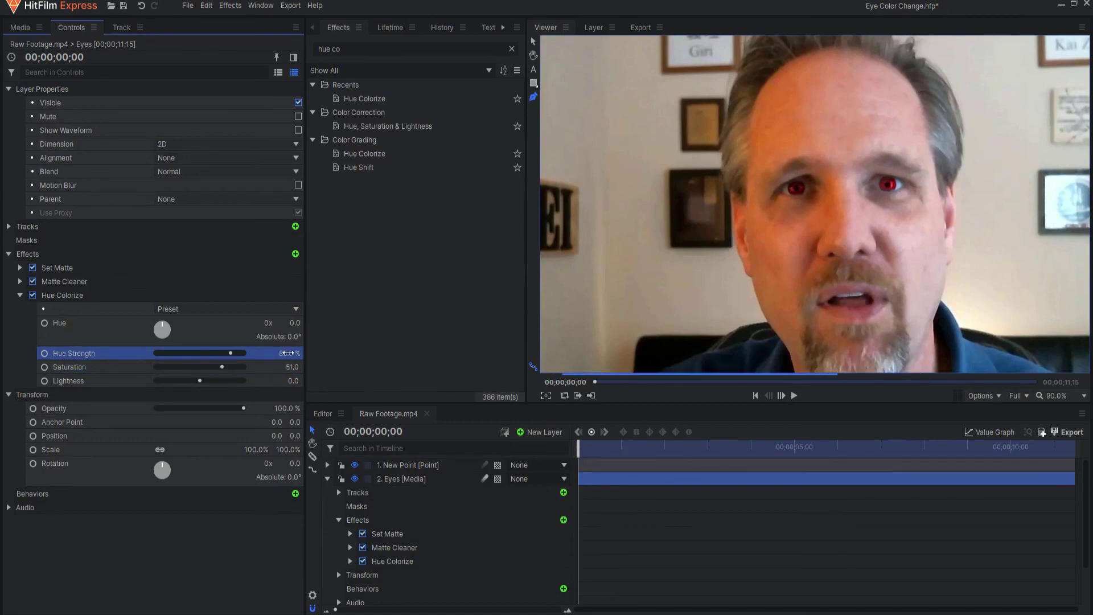
click(194, 304)
- Apply the Yellow preset and lower the Eyes layer opacity to 57%
click(164, 440)
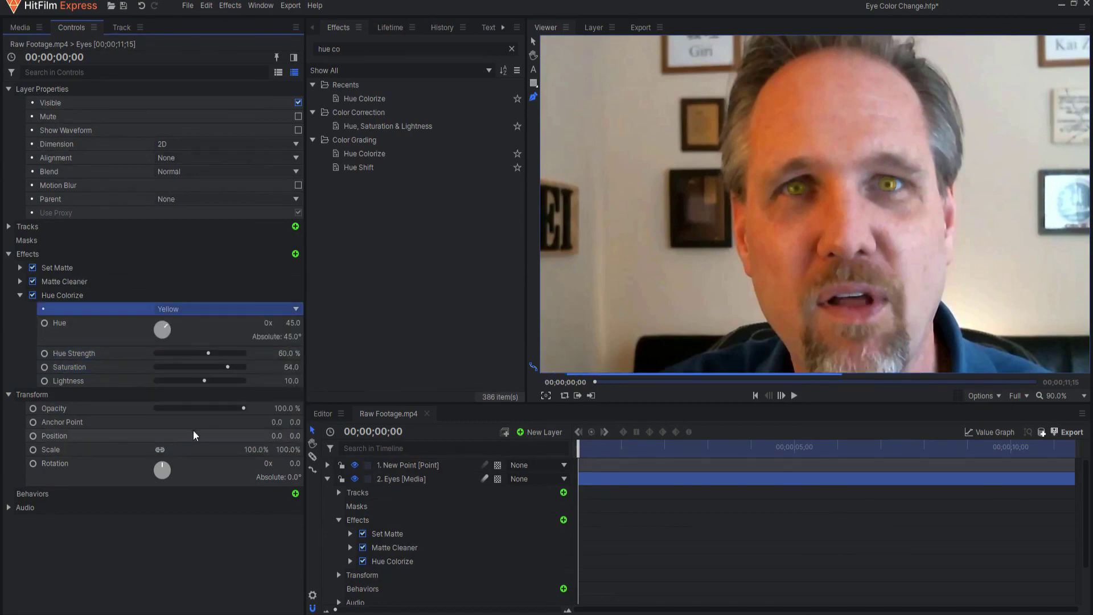
drag(287, 408, 265, 409)
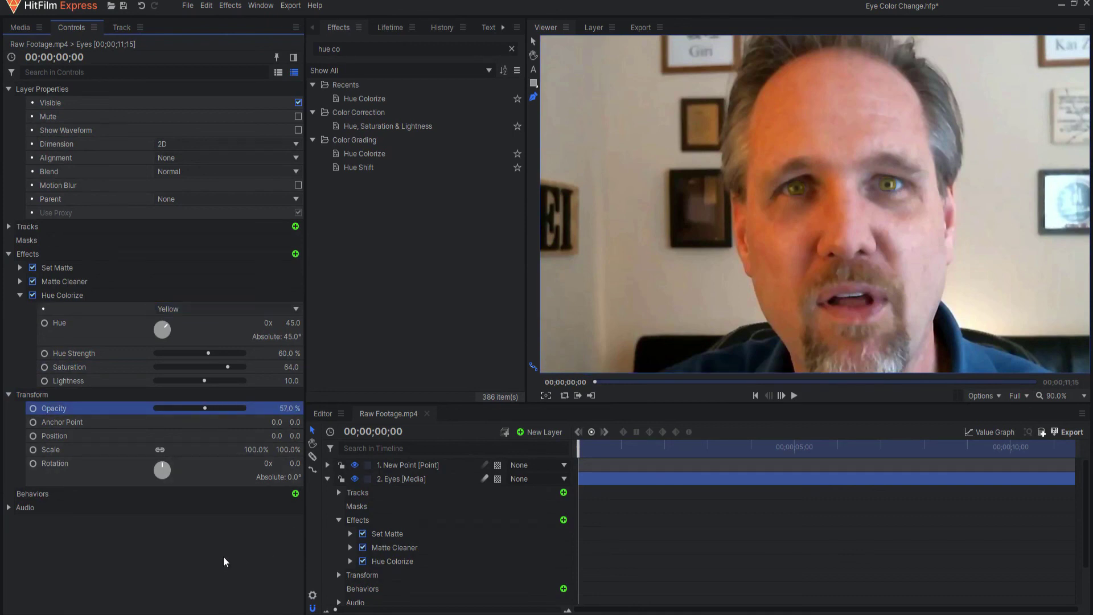